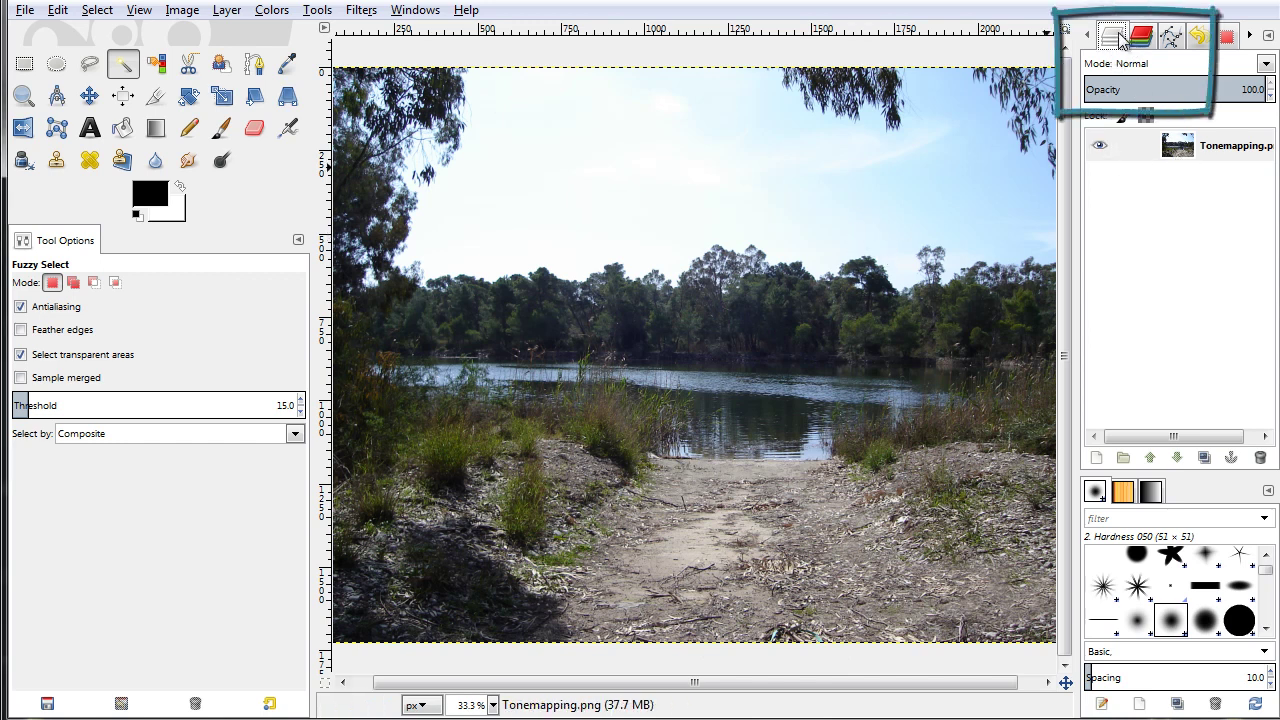
# Duplicate the Tonemapping.png layer twice, giving a stack of three identical layers.
pyautogui.click(1186, 149)
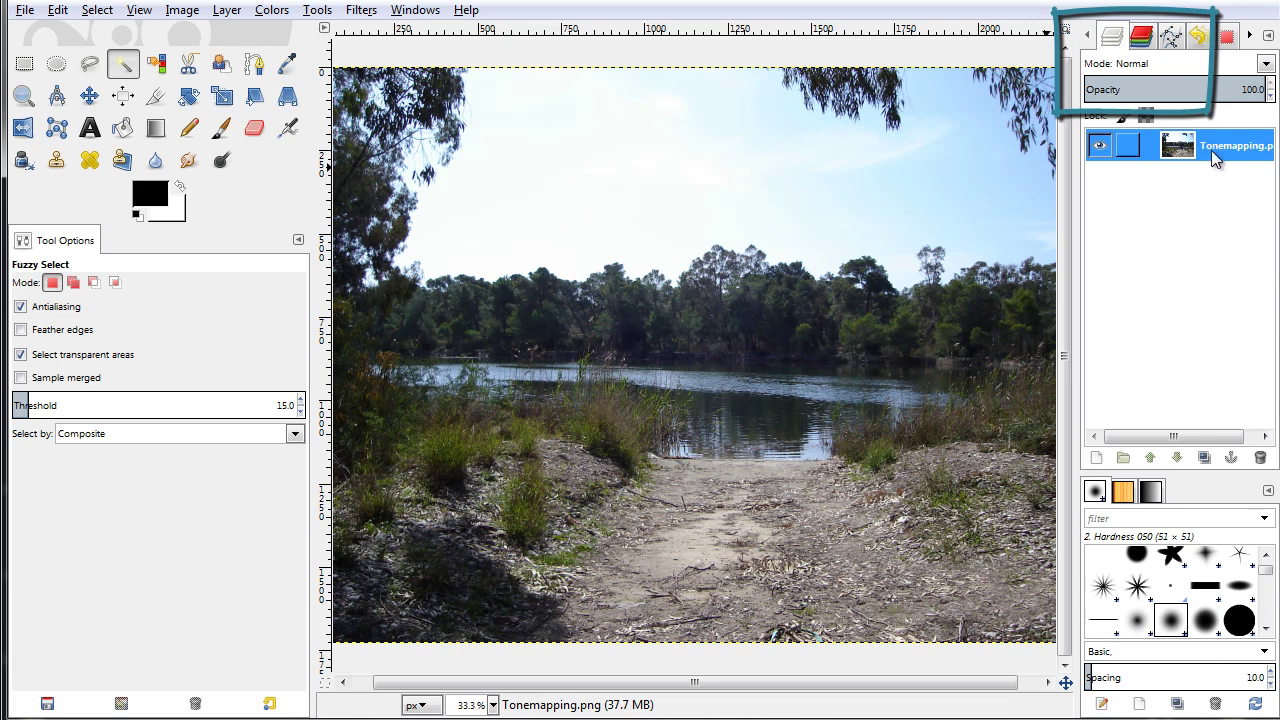
pyautogui.rightClick(1211, 150)
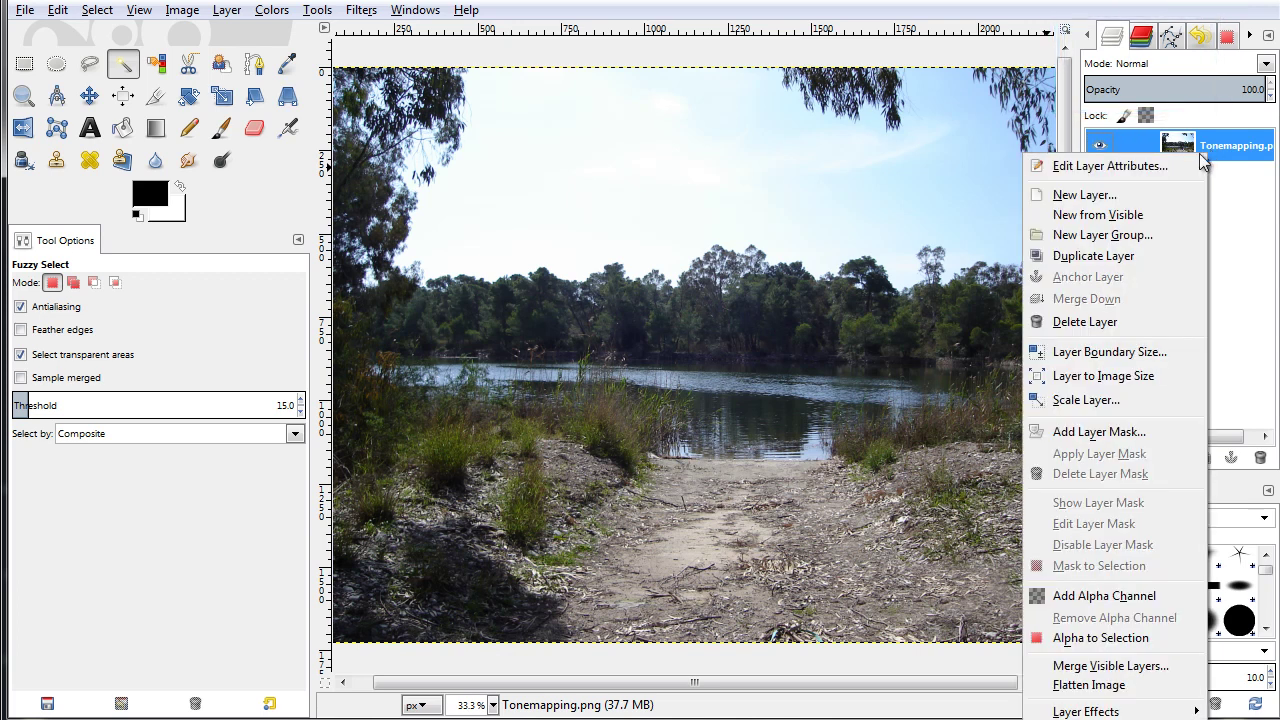
pyautogui.click(1160, 256)
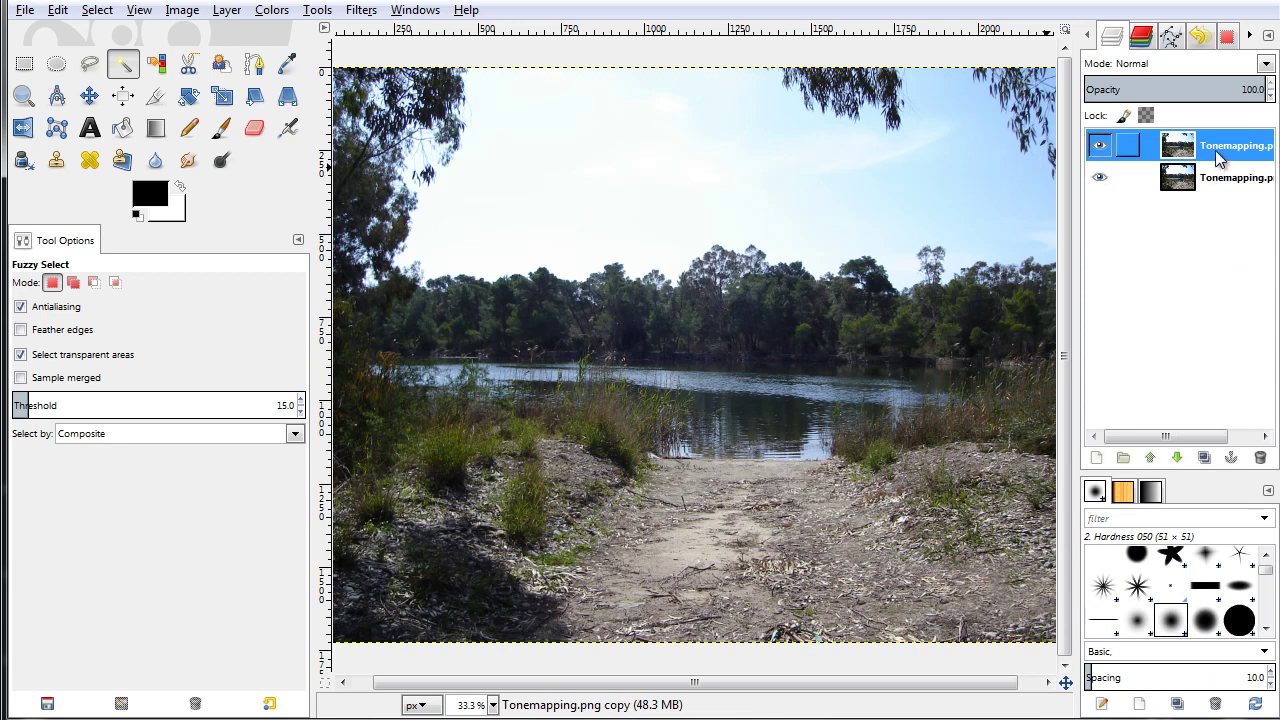
pyautogui.rightClick(1215, 150)
pyautogui.click(1173, 256)
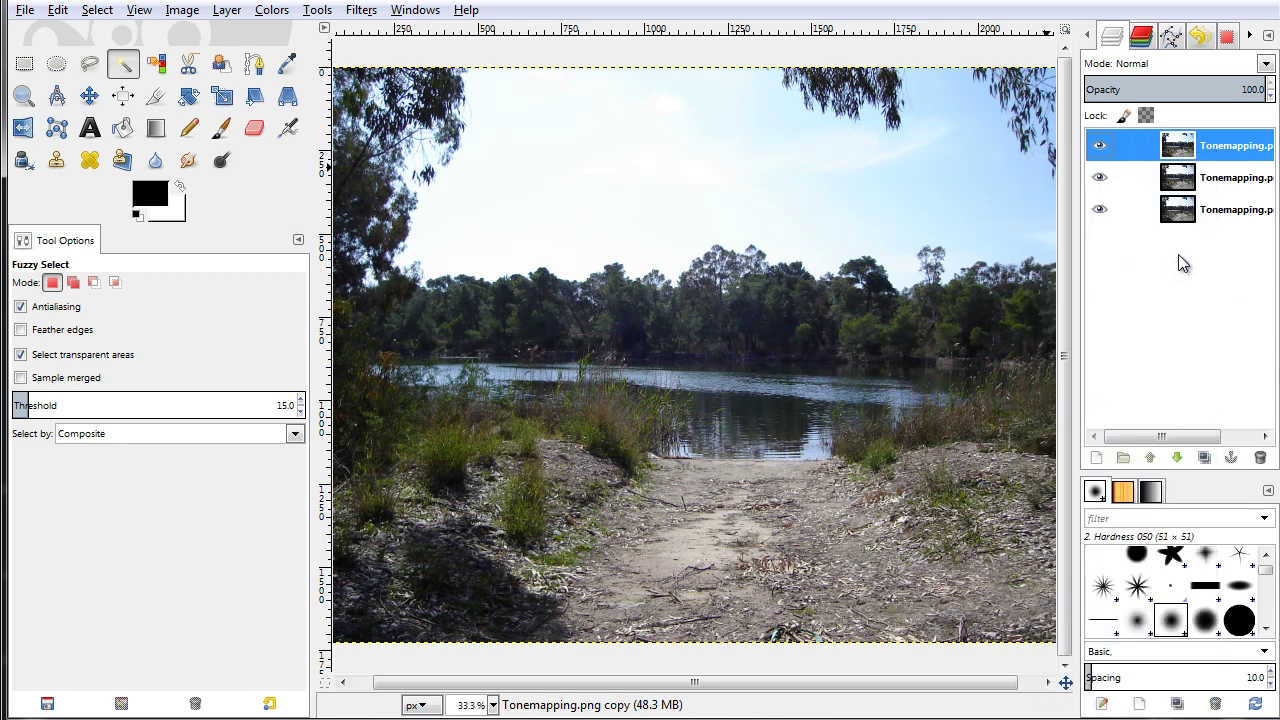
# Hide the topmost duplicate layer.
pyautogui.click(1215, 184)
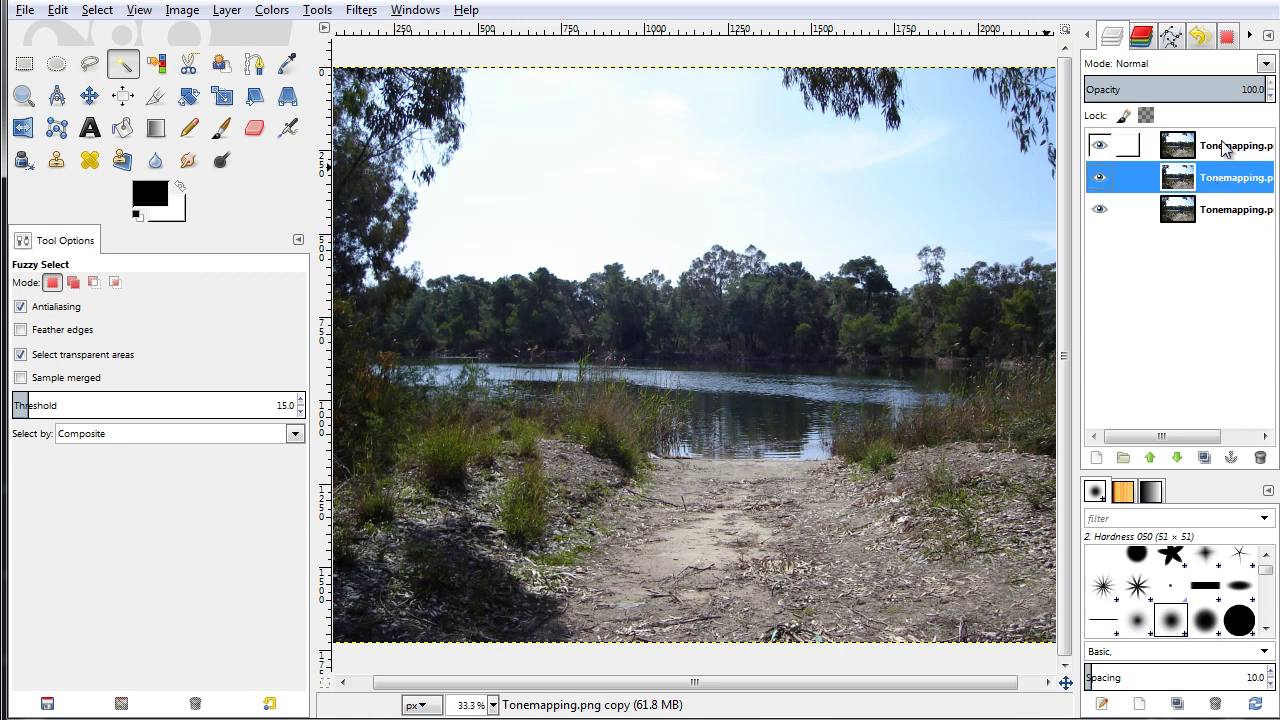
pyautogui.click(1235, 148)
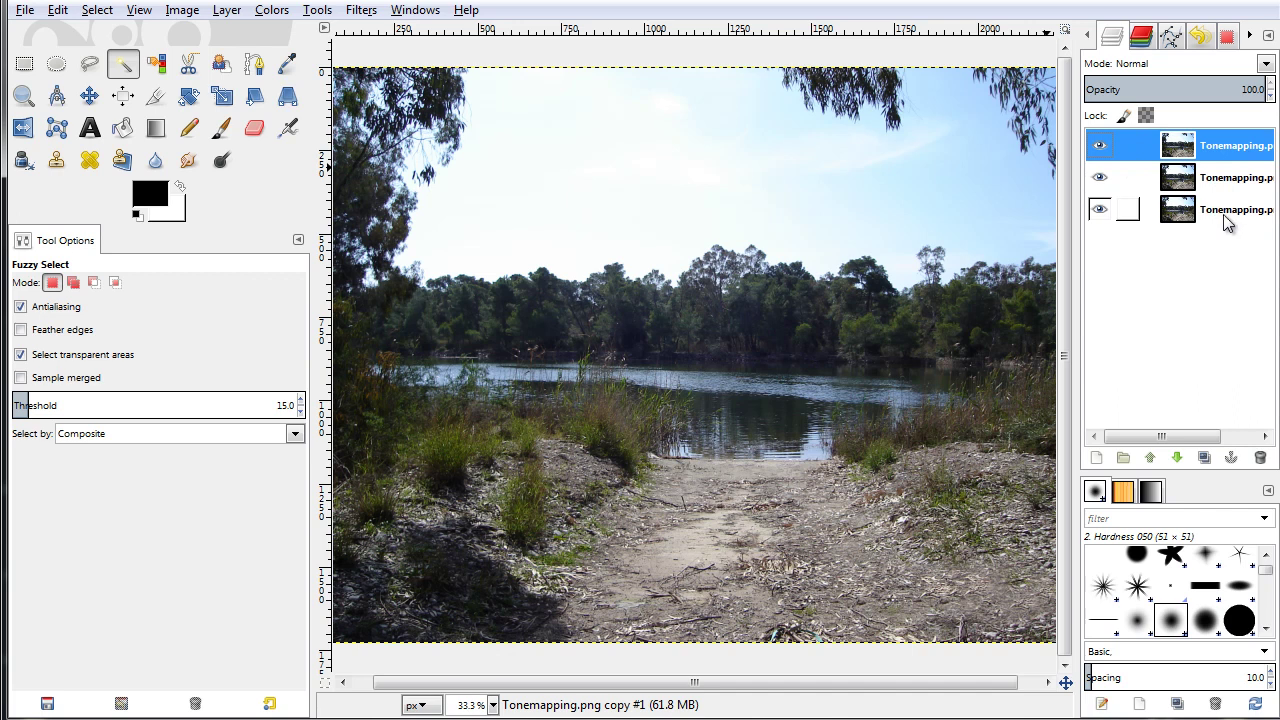
pyautogui.click(1099, 147)
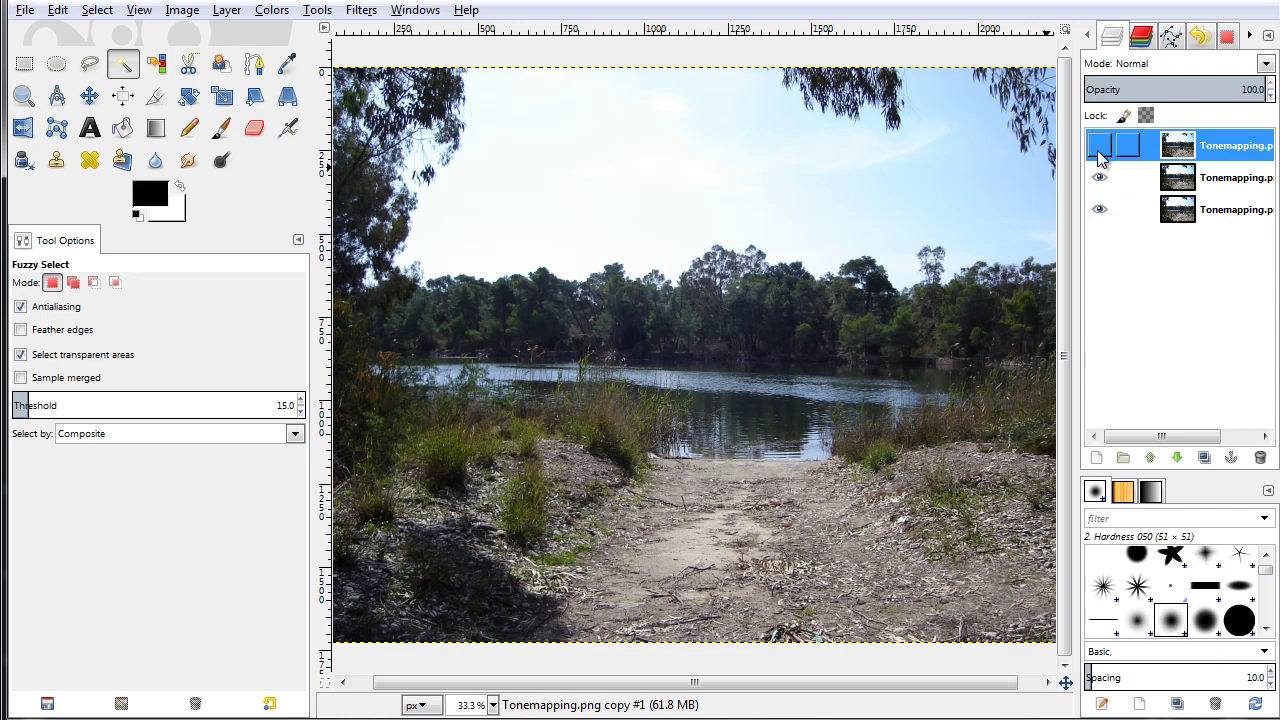
# Apply Unsharp Mask to the middle layer with radius 5.0, amount 4.25 and threshold 32.
pyautogui.click(1218, 181)
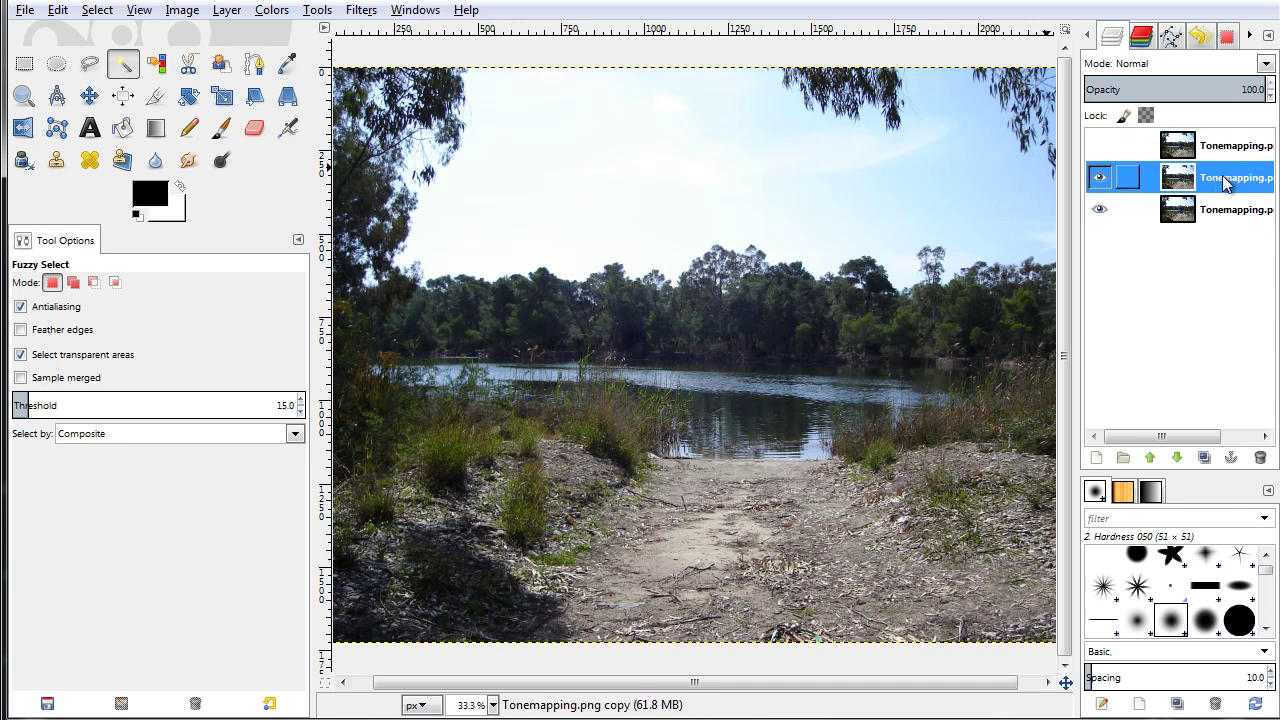
pyautogui.click(370, 14)
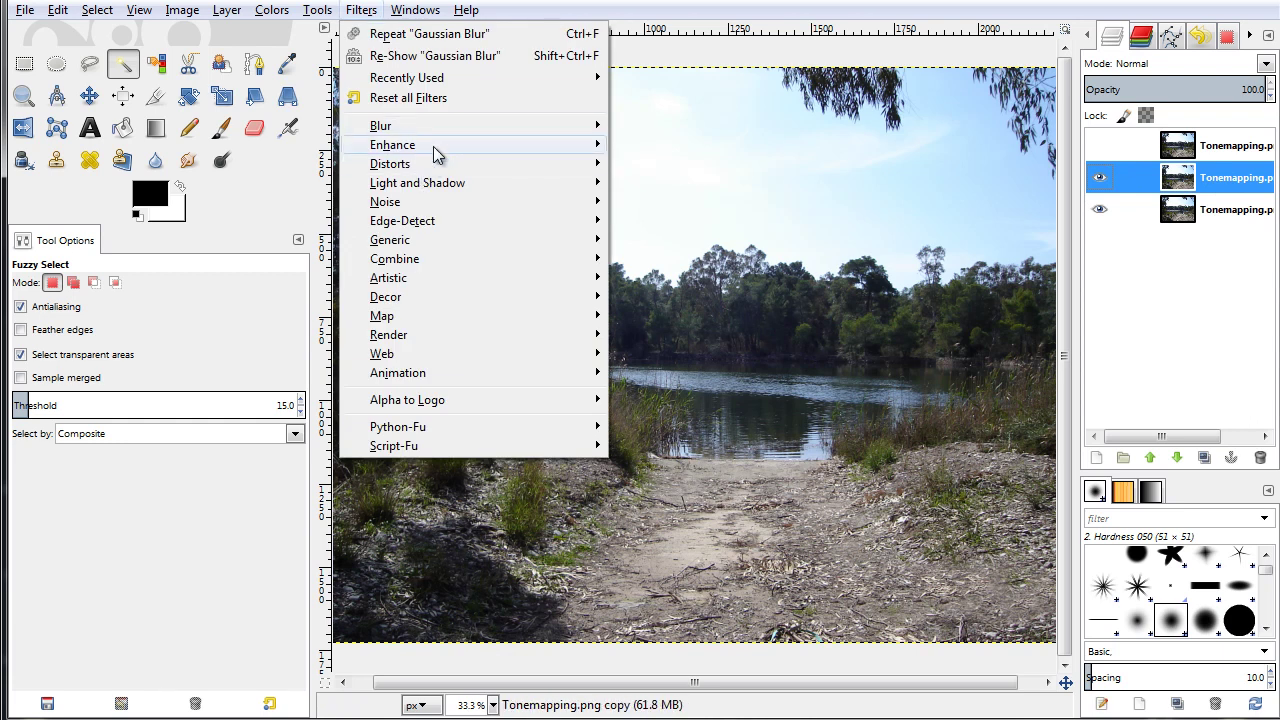
pyautogui.moveTo(457, 146)
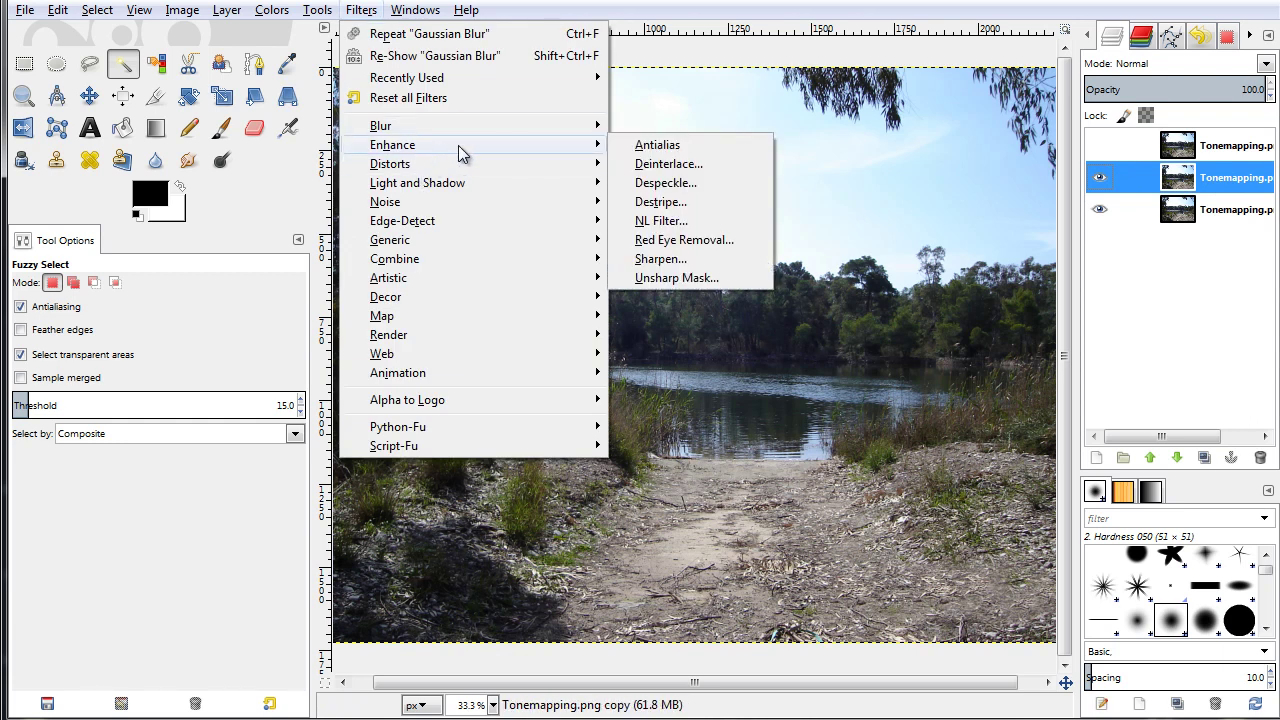
pyautogui.click(732, 276)
pyautogui.moveTo(232, 43); pyautogui.dragTo(788, 129)
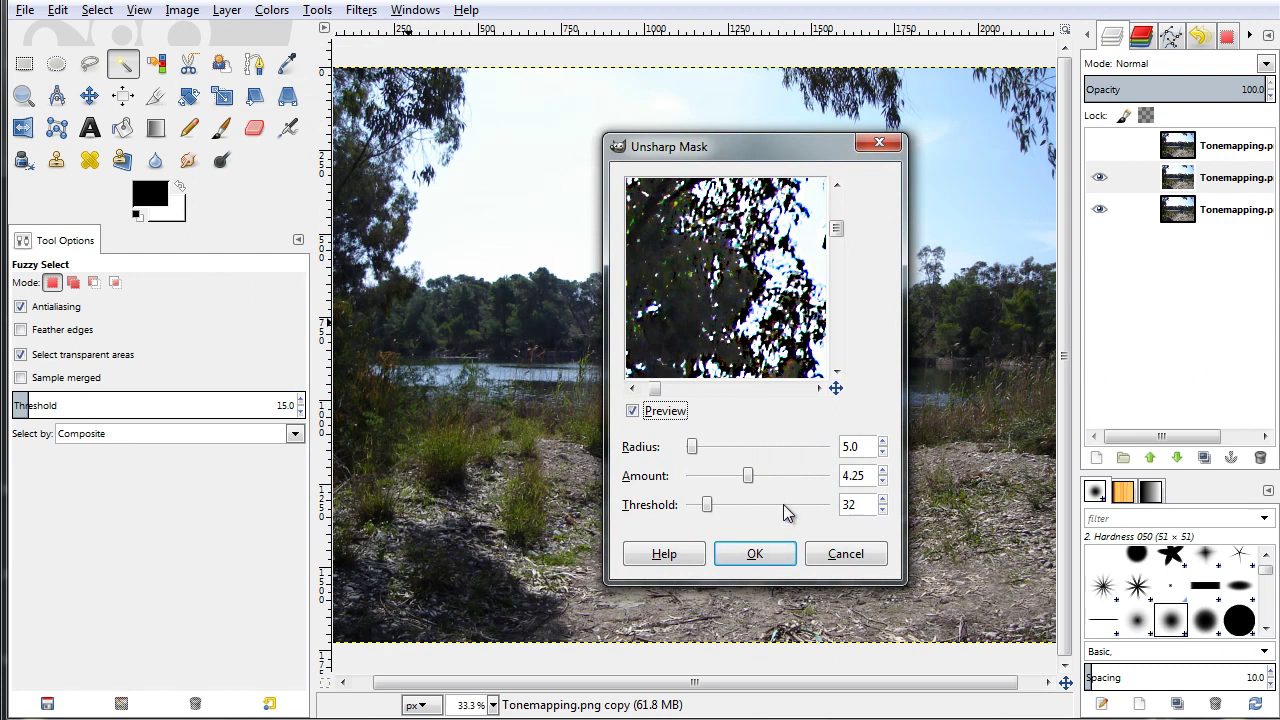
pyautogui.click(786, 560)
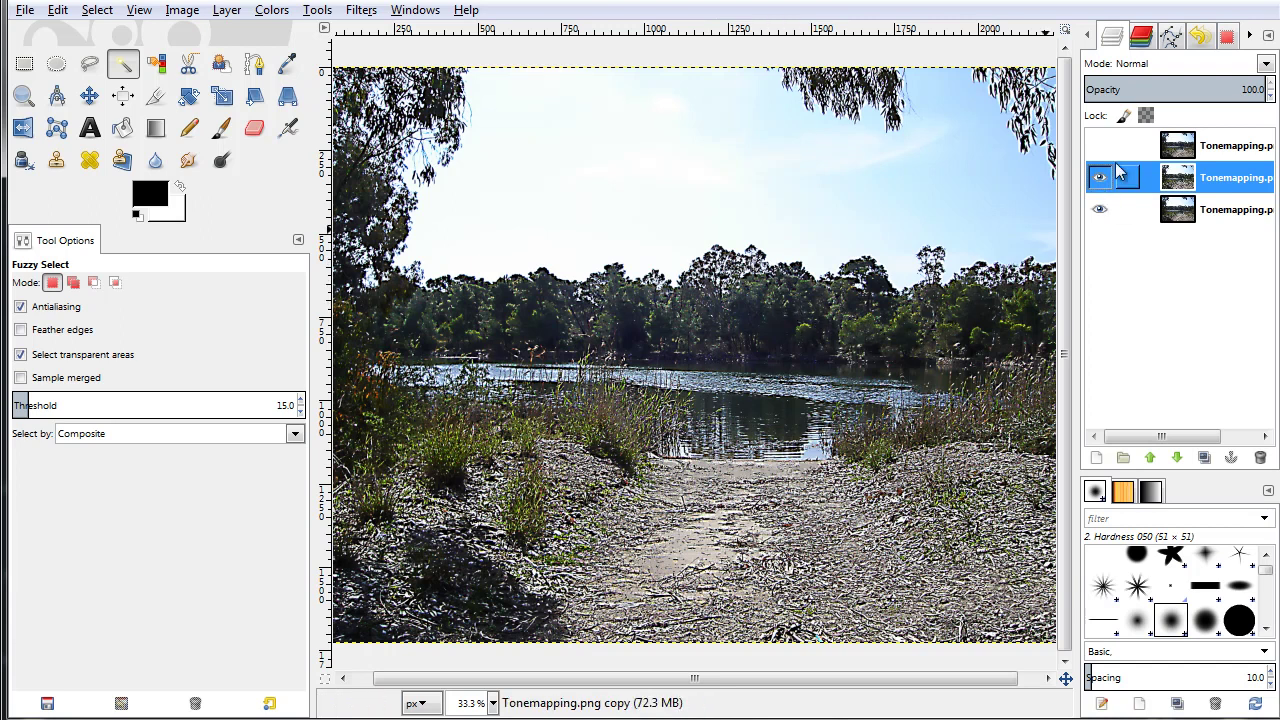
# Show the top layer again and apply Difference of Gaussians edge detection with radii 3.0 and 2.0 px, normalized and inverted.
pyautogui.click(1192, 152)
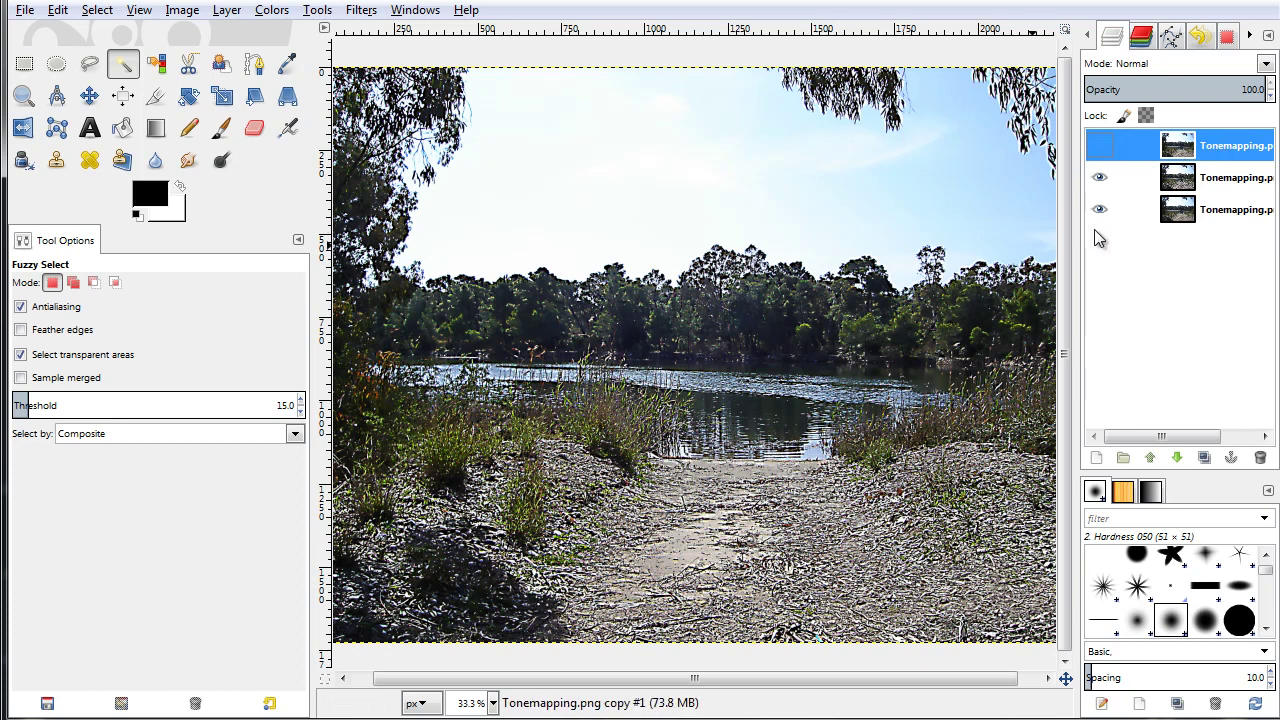
pyautogui.click(1100, 150)
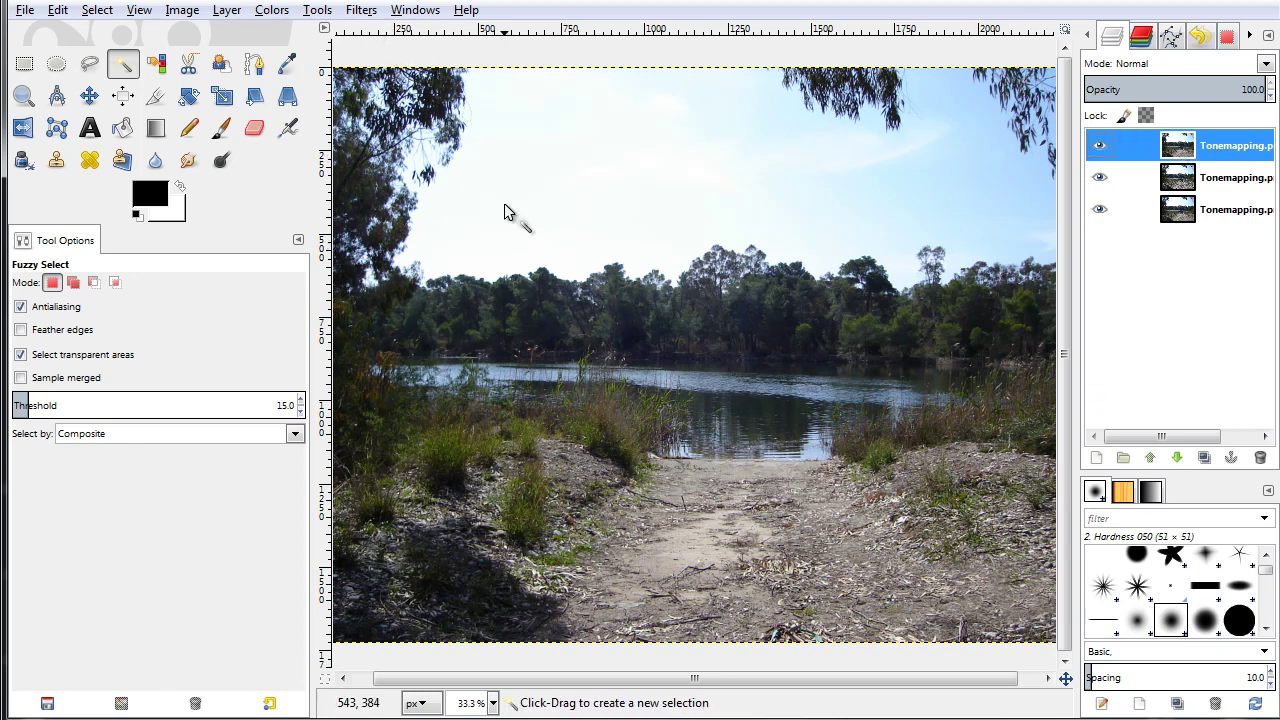
pyautogui.click(362, 12)
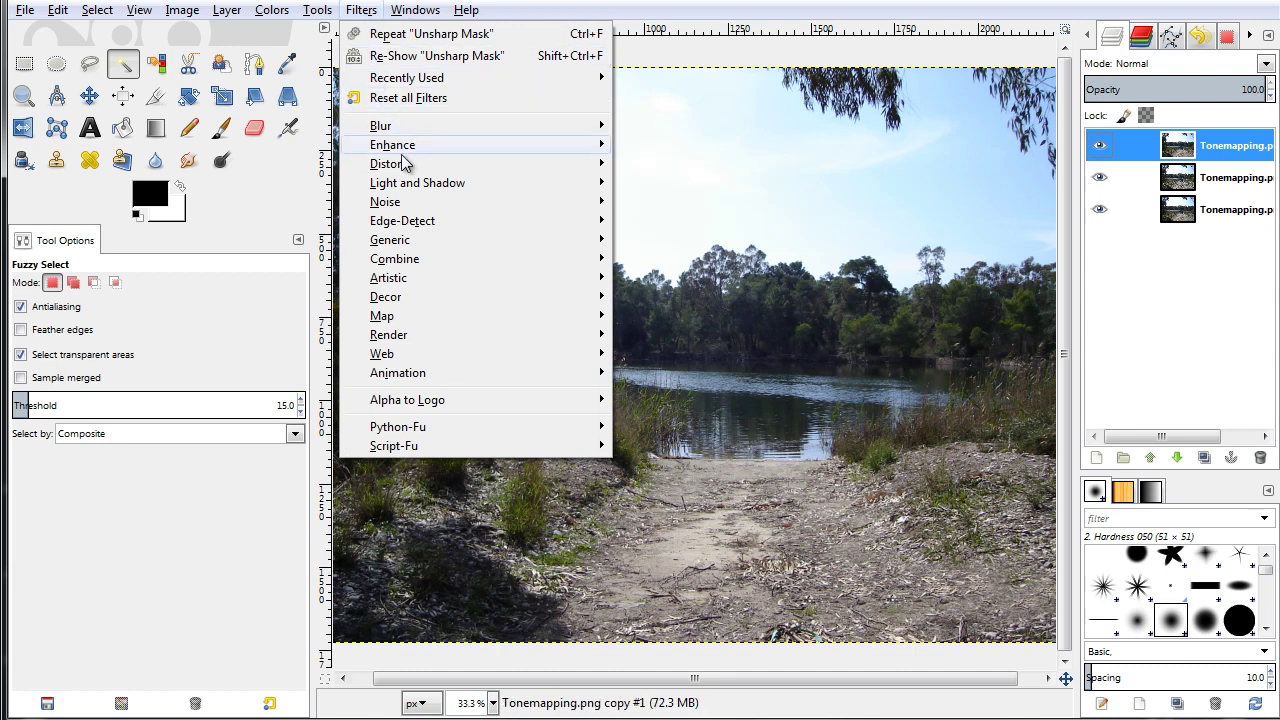
pyautogui.moveTo(437, 266)
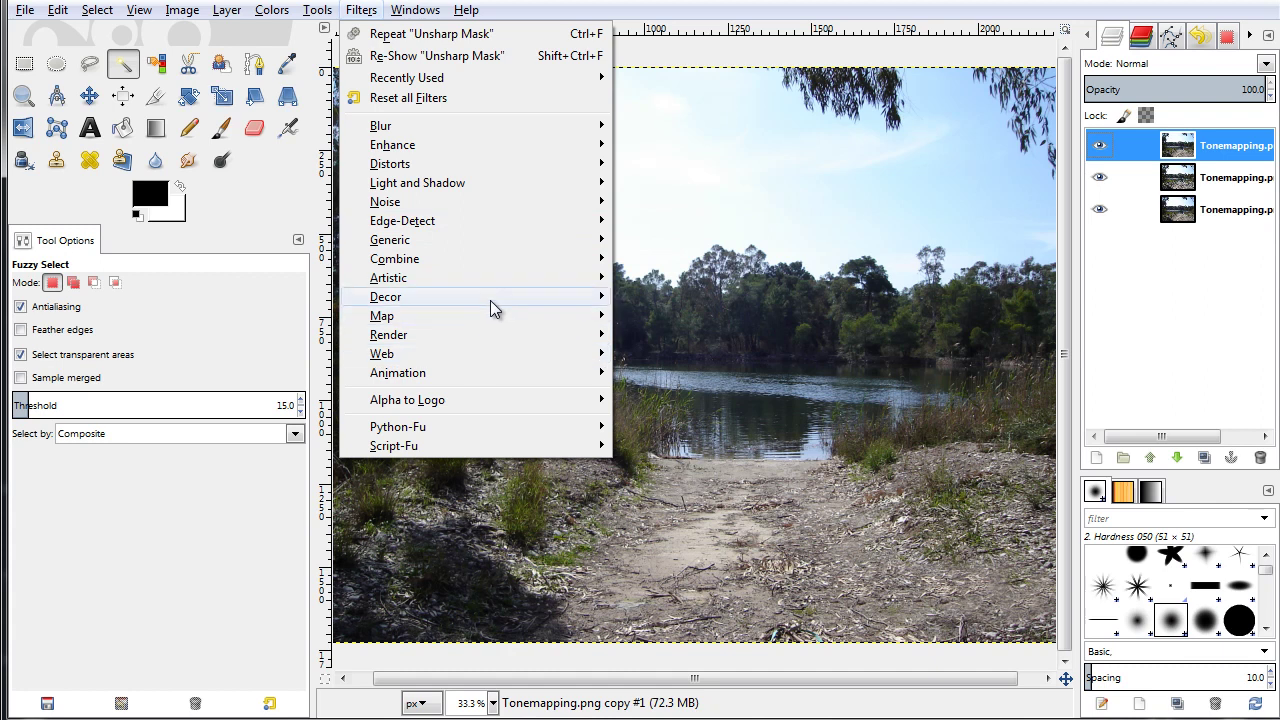
pyautogui.moveTo(507, 246)
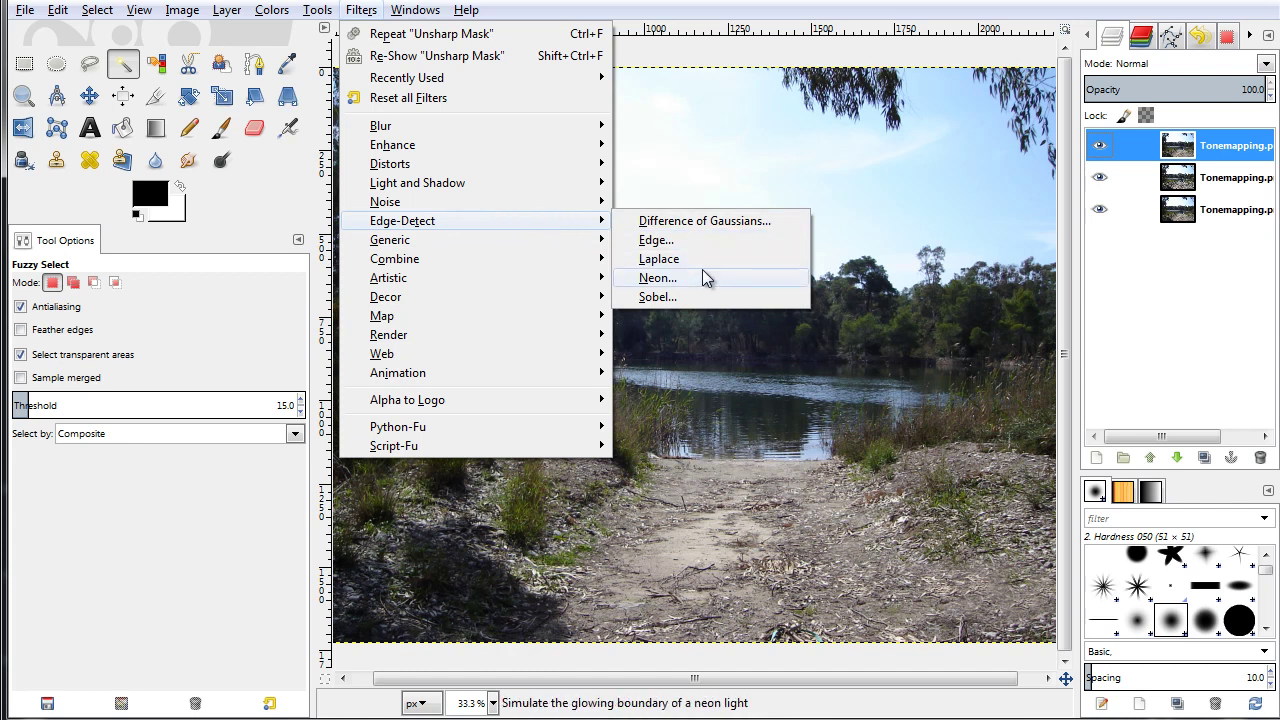
pyautogui.click(772, 221)
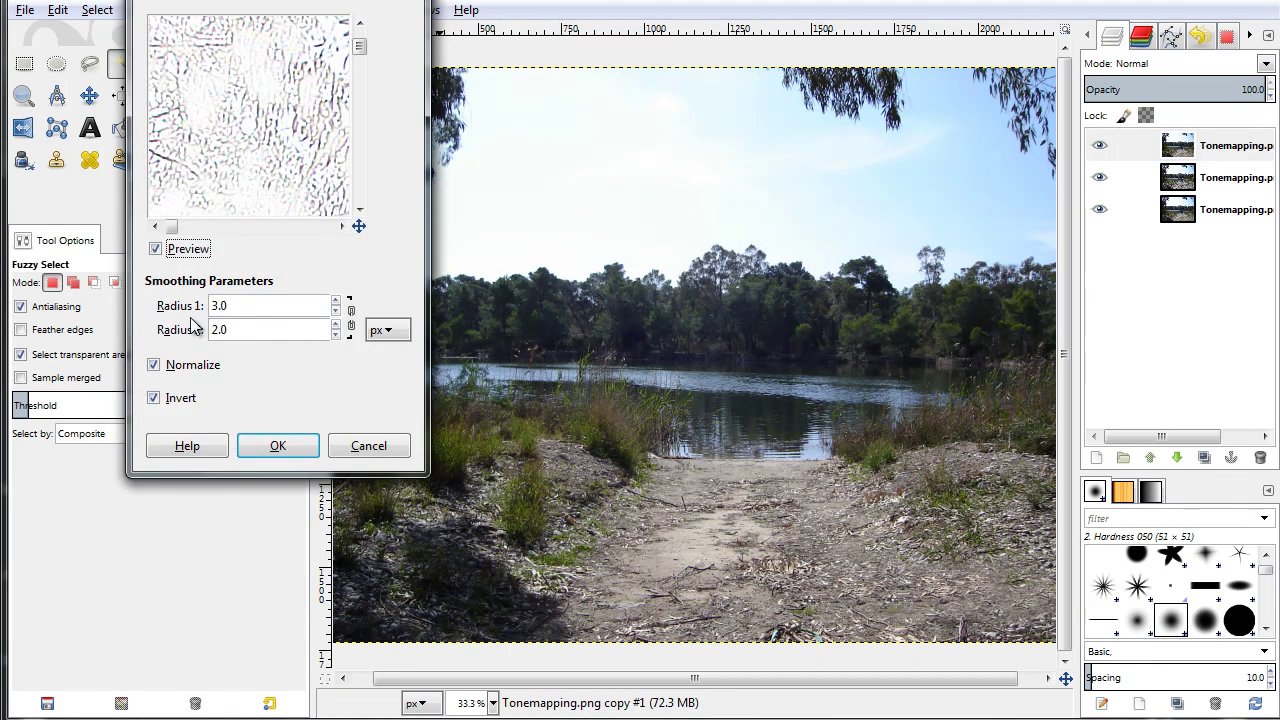
pyautogui.moveTo(306, 3); pyautogui.dragTo(668, 78)
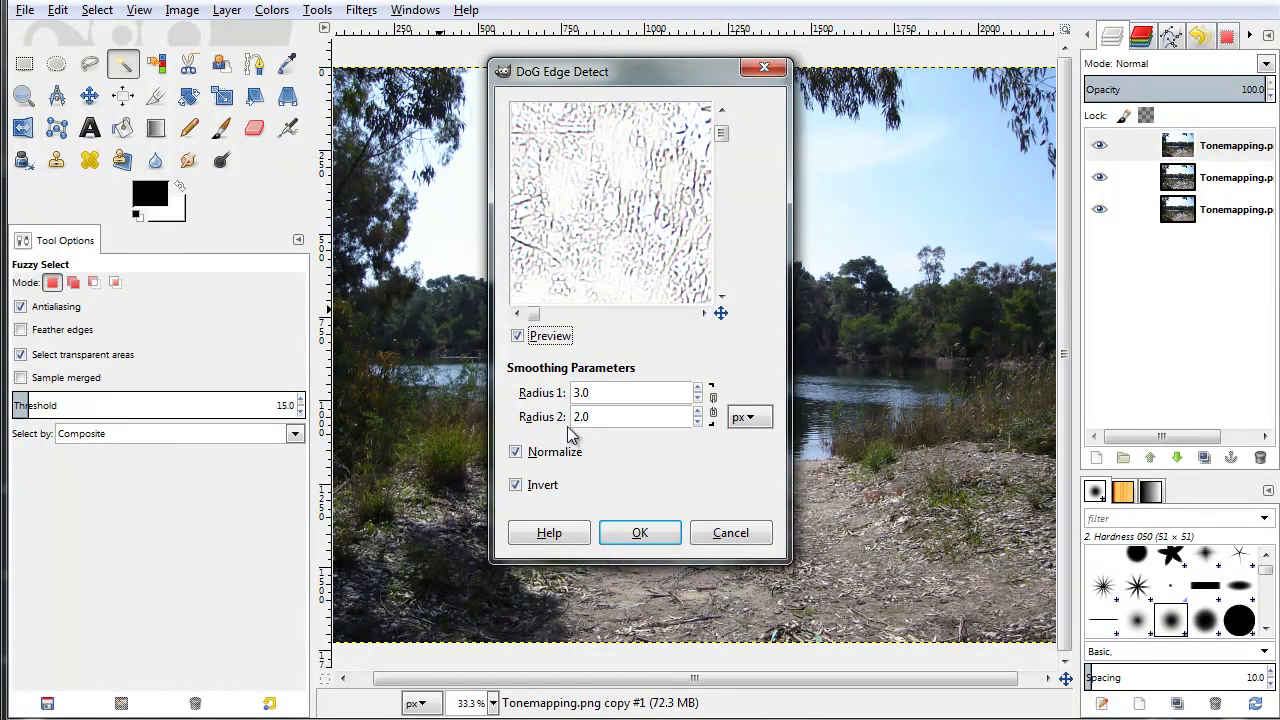
pyautogui.scroll(1, 582, 415)
pyautogui.click(516, 486)
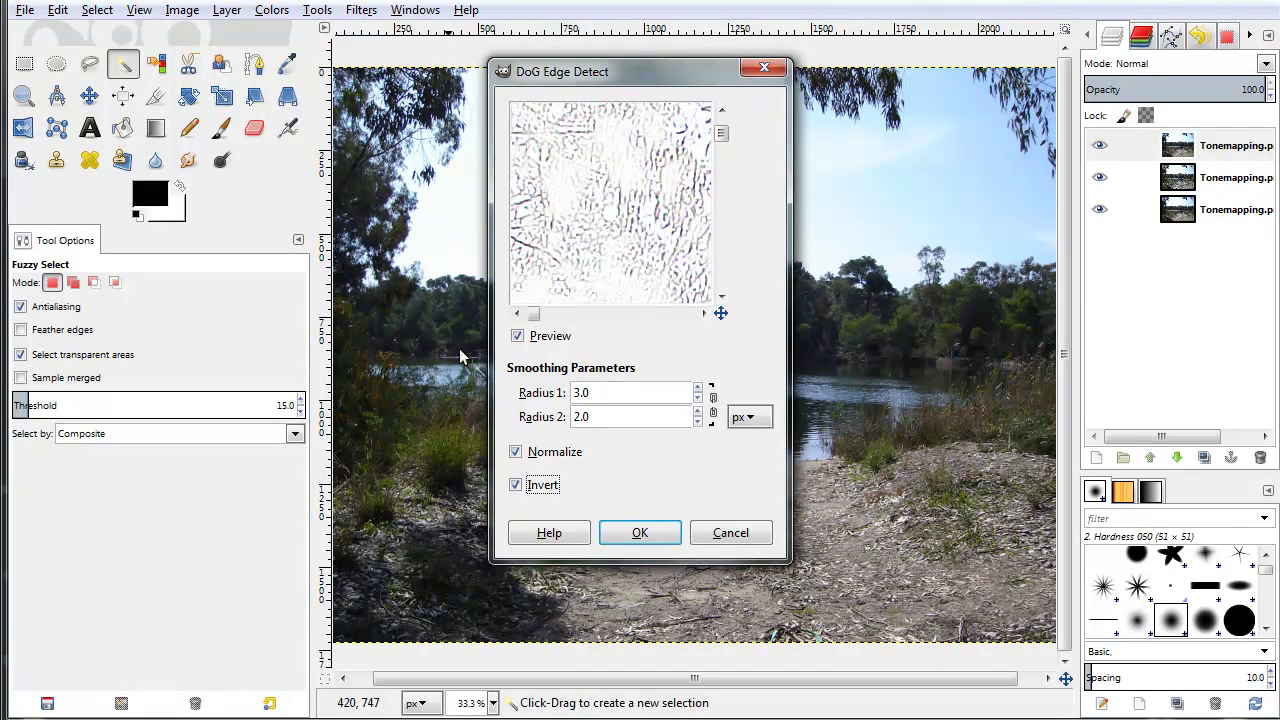
pyautogui.click(667, 533)
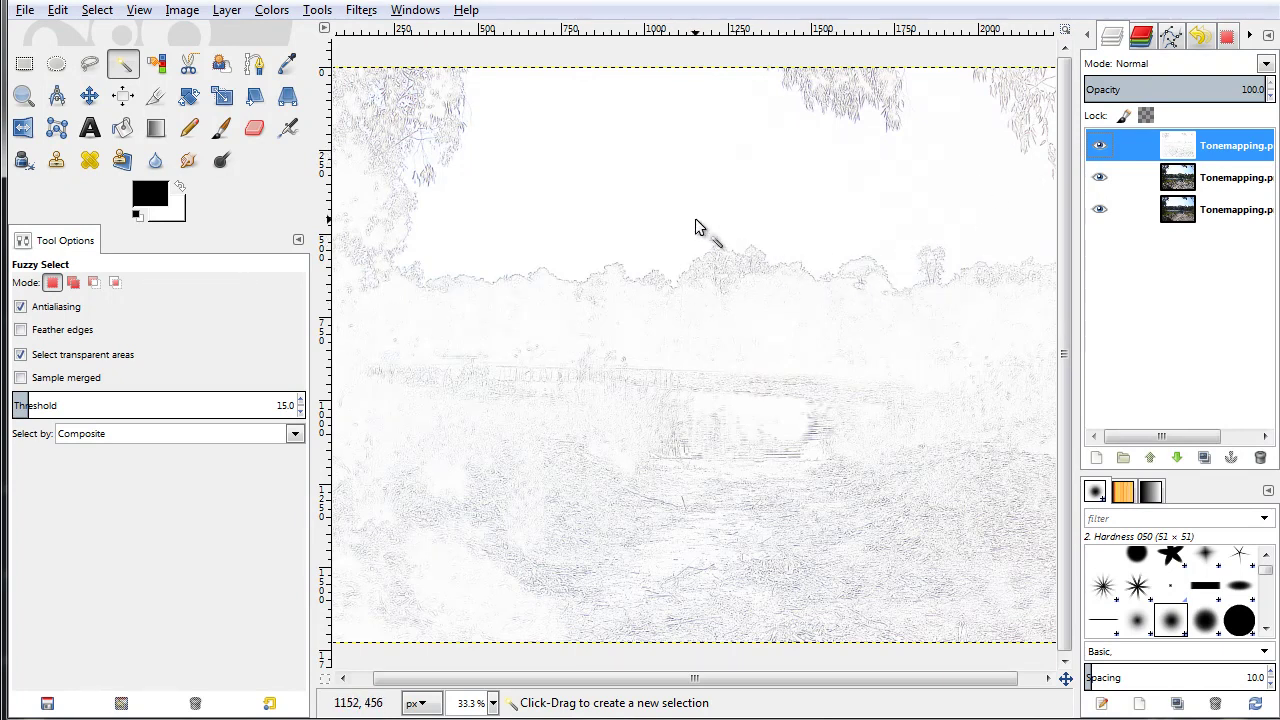
# Invert the top edge layer's colors and apply Threshold to it with the range 36 to 255.
pyautogui.click(272, 10)
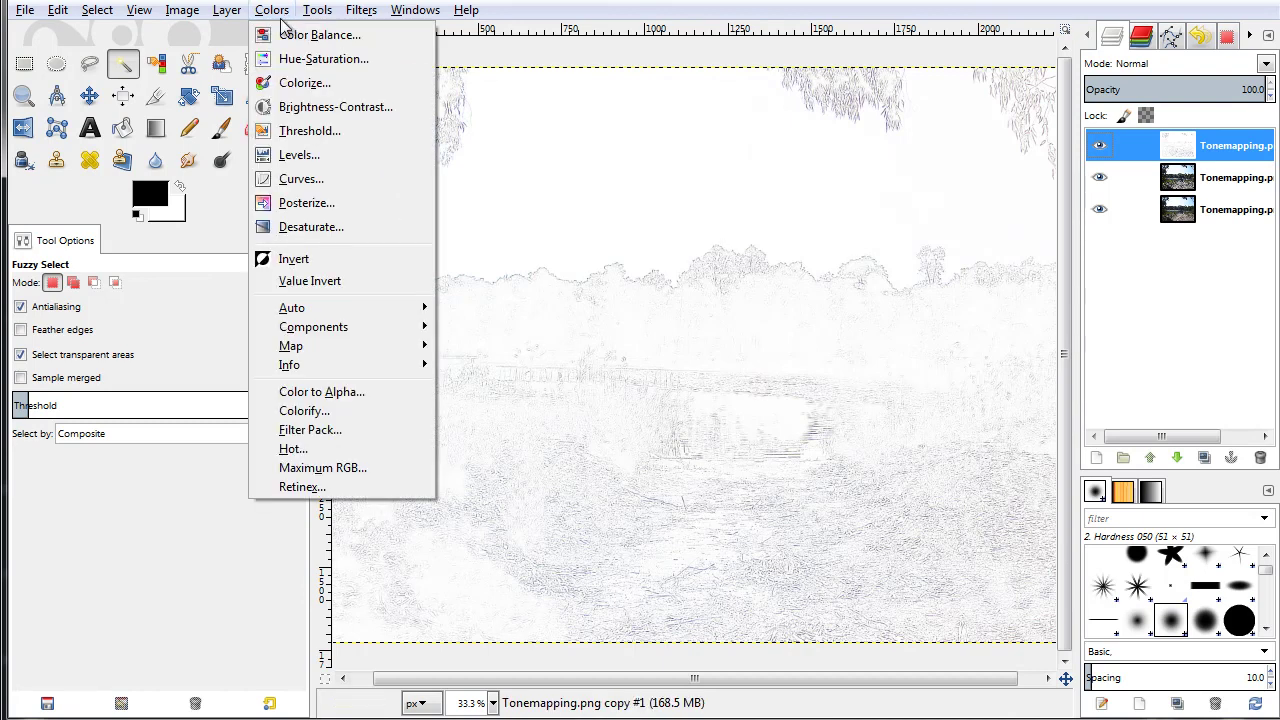
pyautogui.click(362, 259)
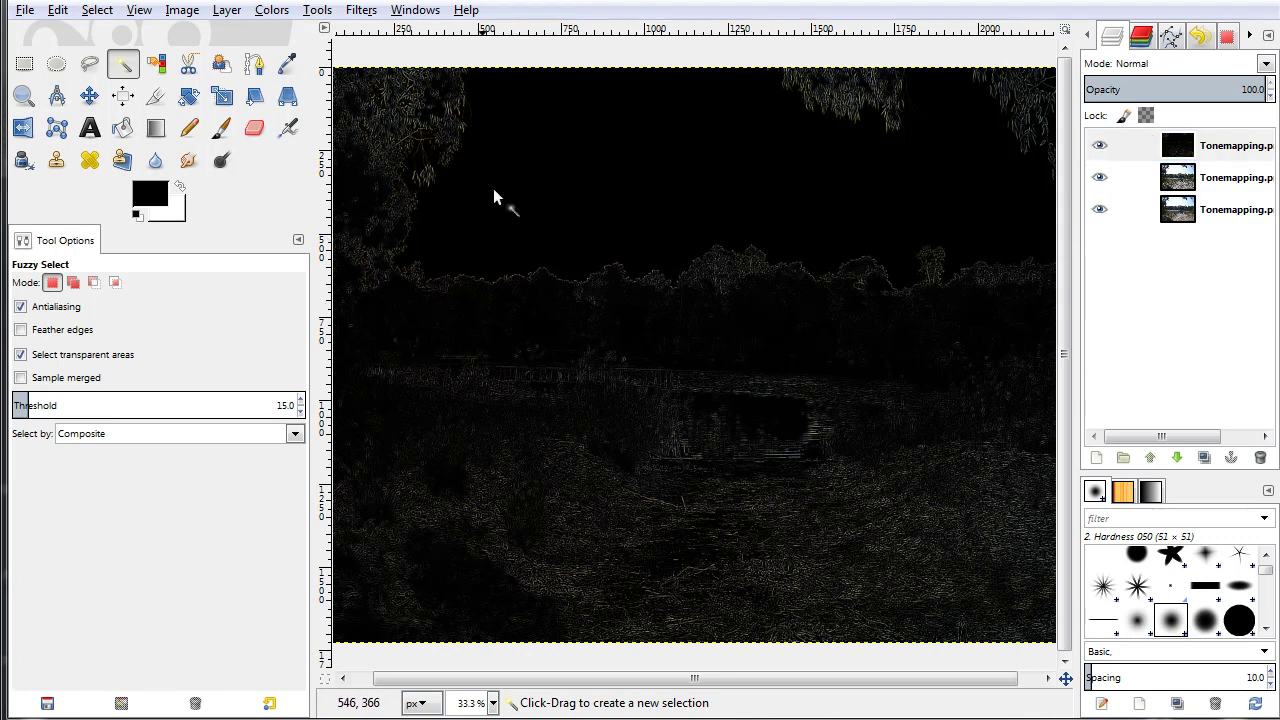
pyautogui.click(271, 10)
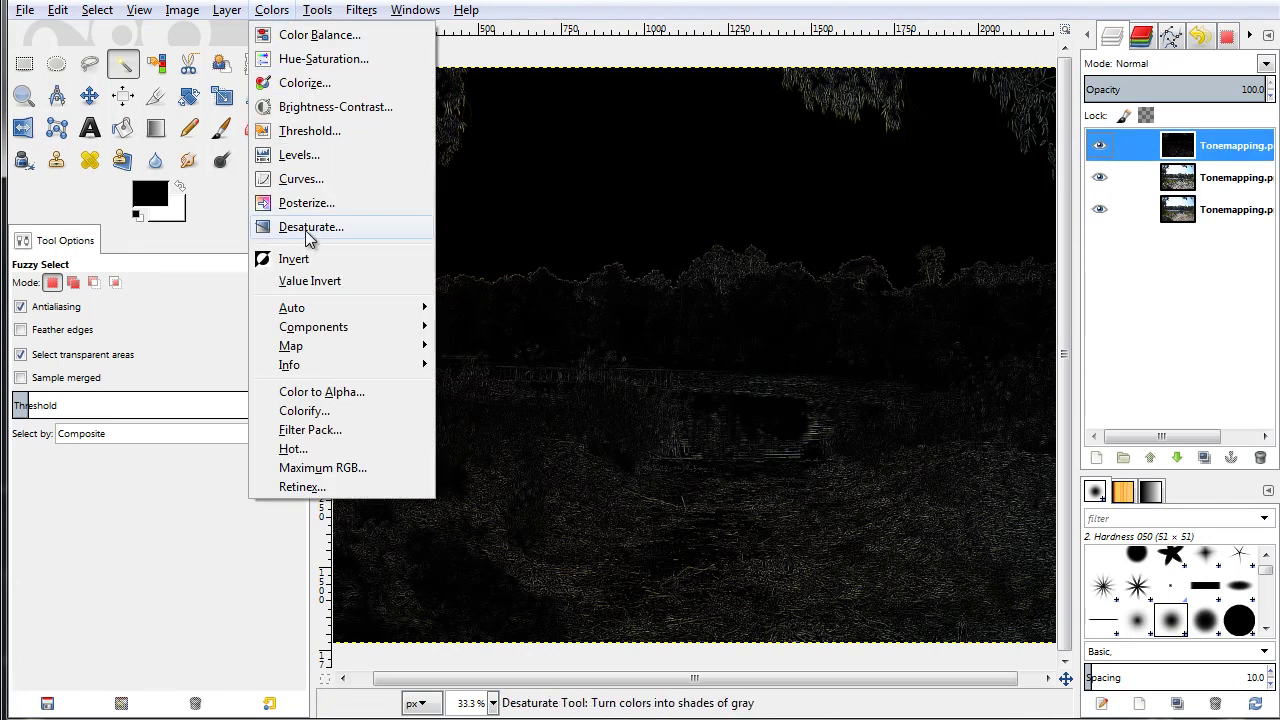
pyautogui.click(346, 131)
pyautogui.moveTo(990, 360); pyautogui.dragTo(970, 185)
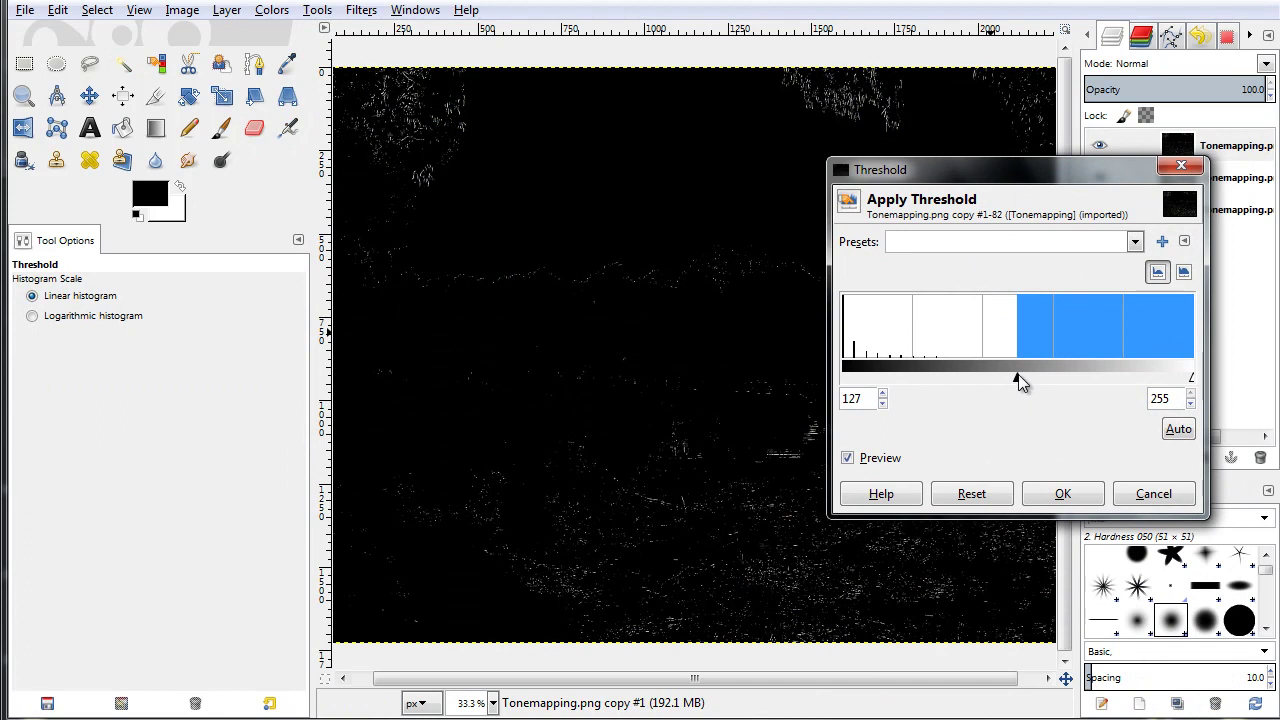
pyautogui.moveTo(1018, 378); pyautogui.dragTo(914, 378)
pyautogui.moveTo(982, 171); pyautogui.dragTo(1138, 198)
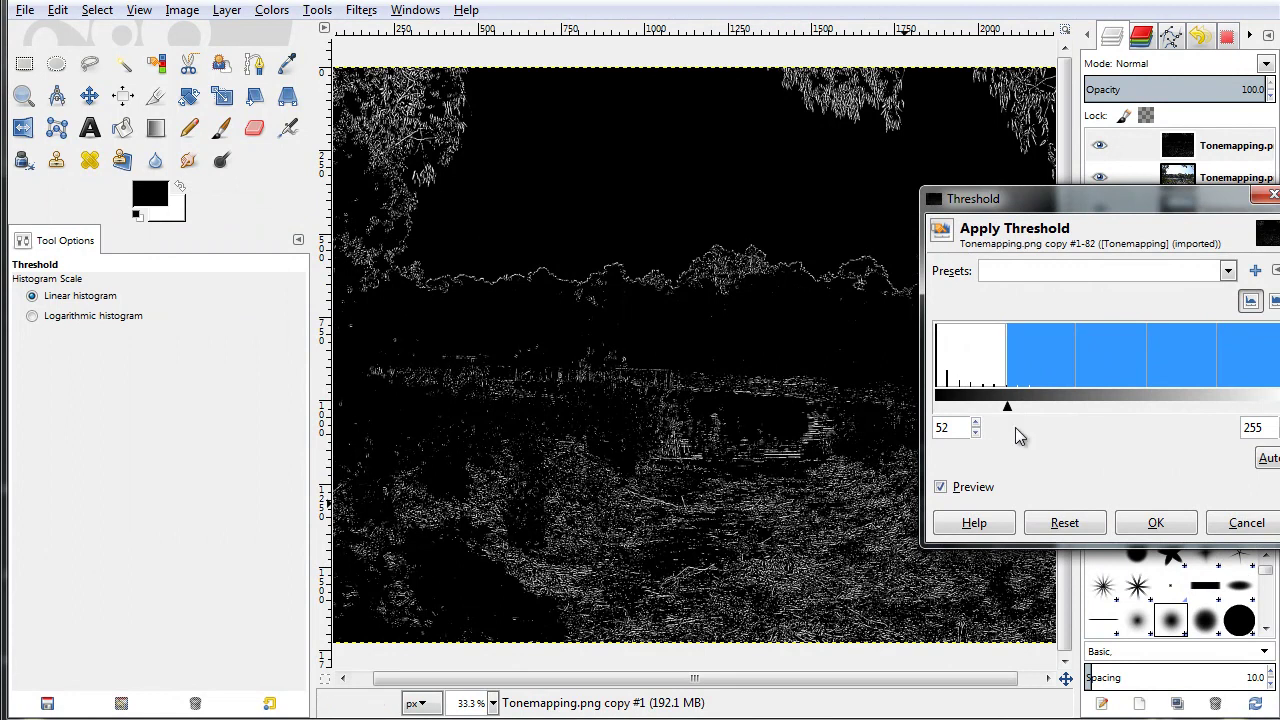
pyautogui.moveTo(1008, 413); pyautogui.dragTo(986, 421)
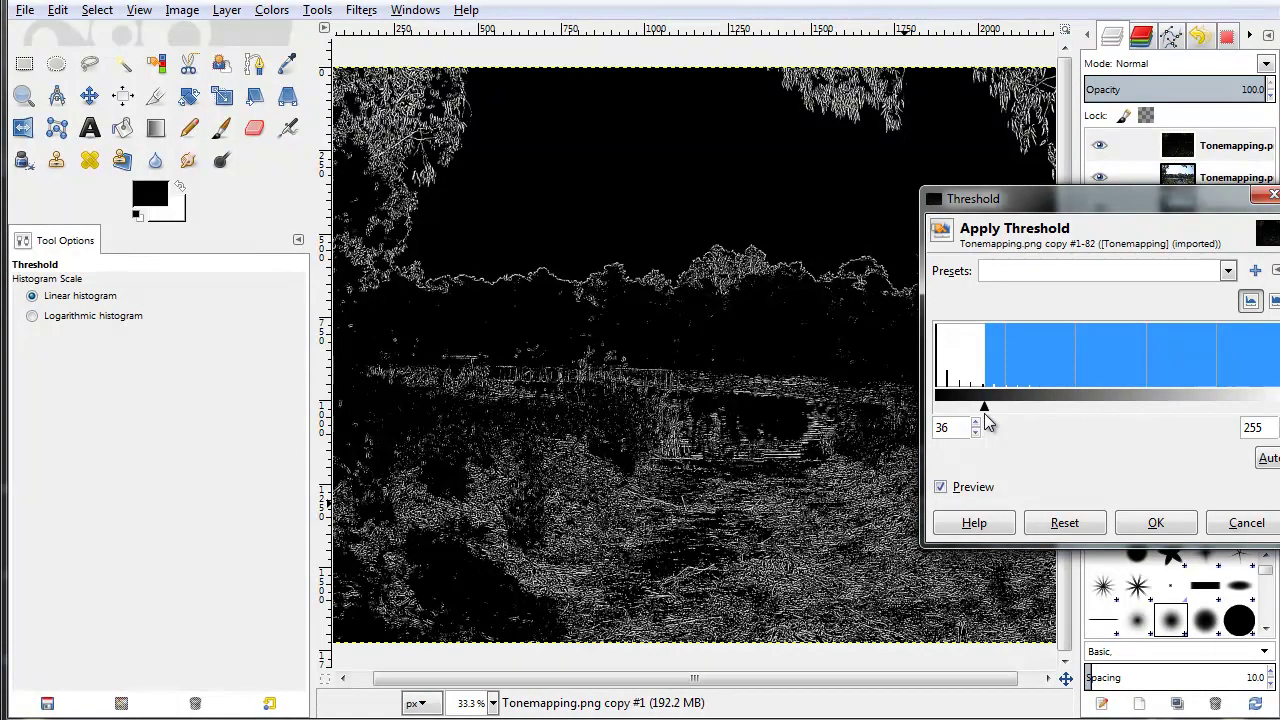
pyautogui.moveTo(1118, 212); pyautogui.dragTo(392, 147)
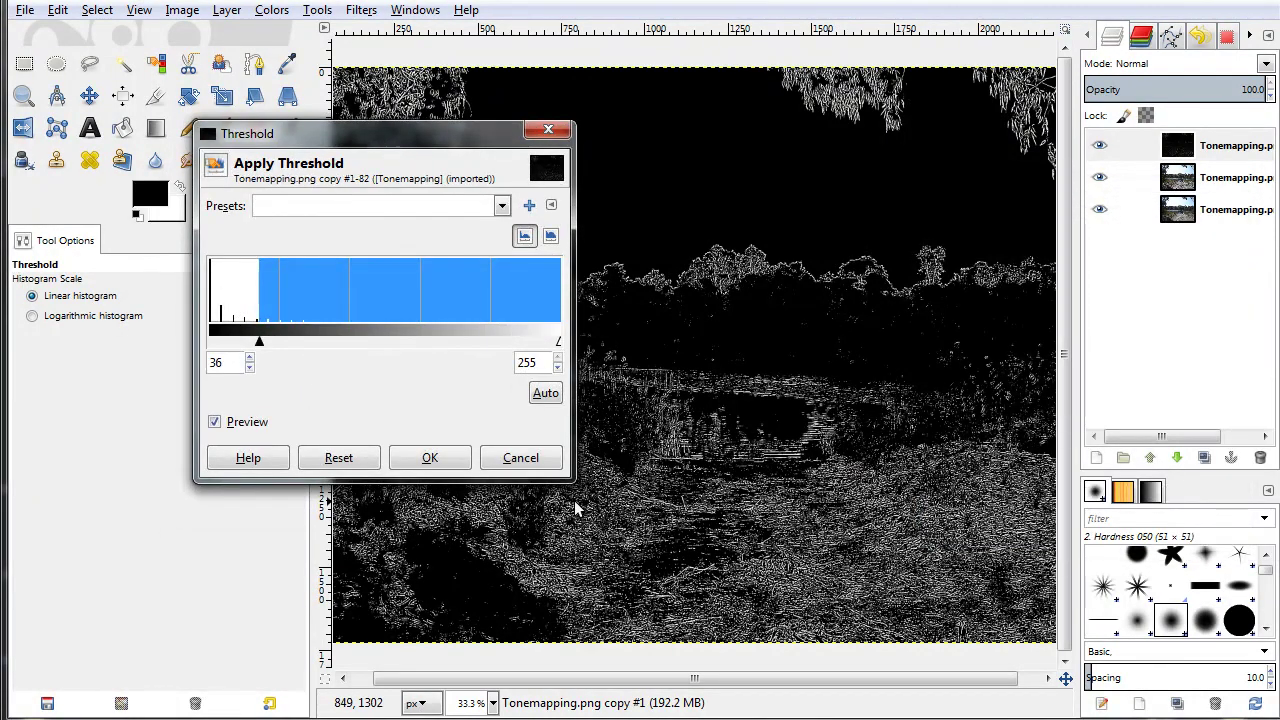
pyautogui.click(468, 462)
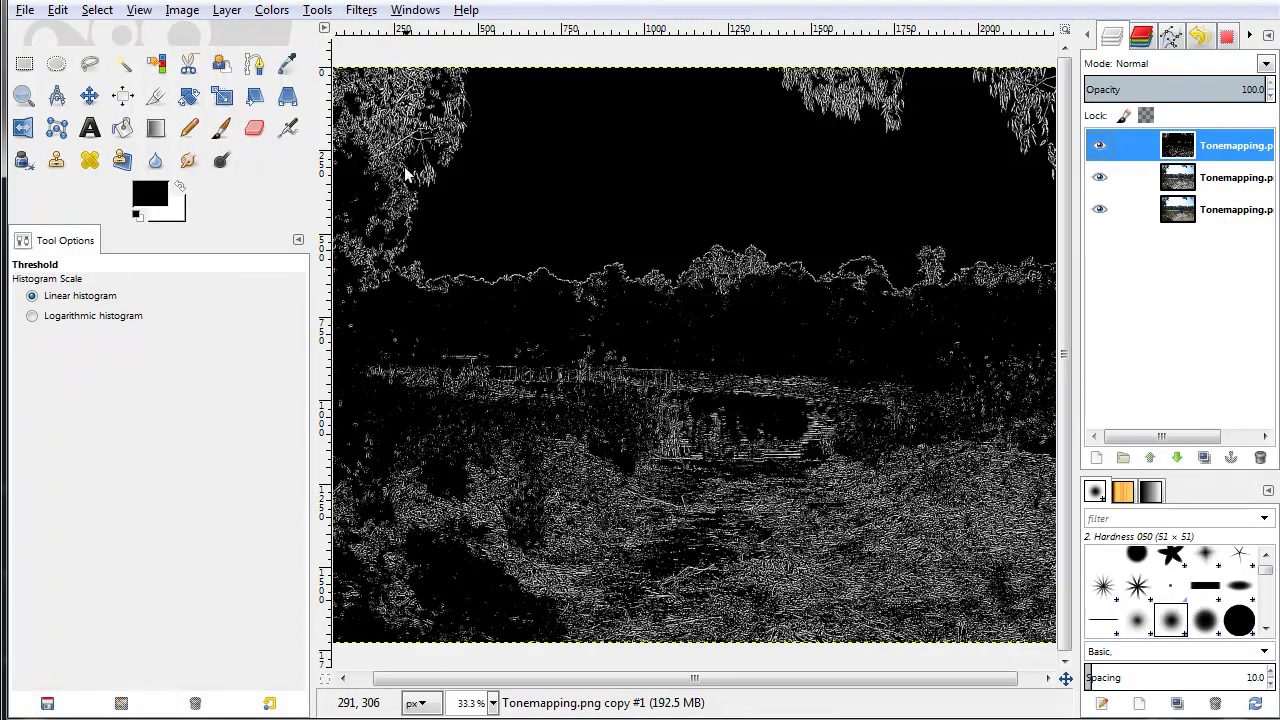
# Paint over the white edge detail of the foreground path in black with the Paintbrush at size 298.
pyautogui.click(221, 133)
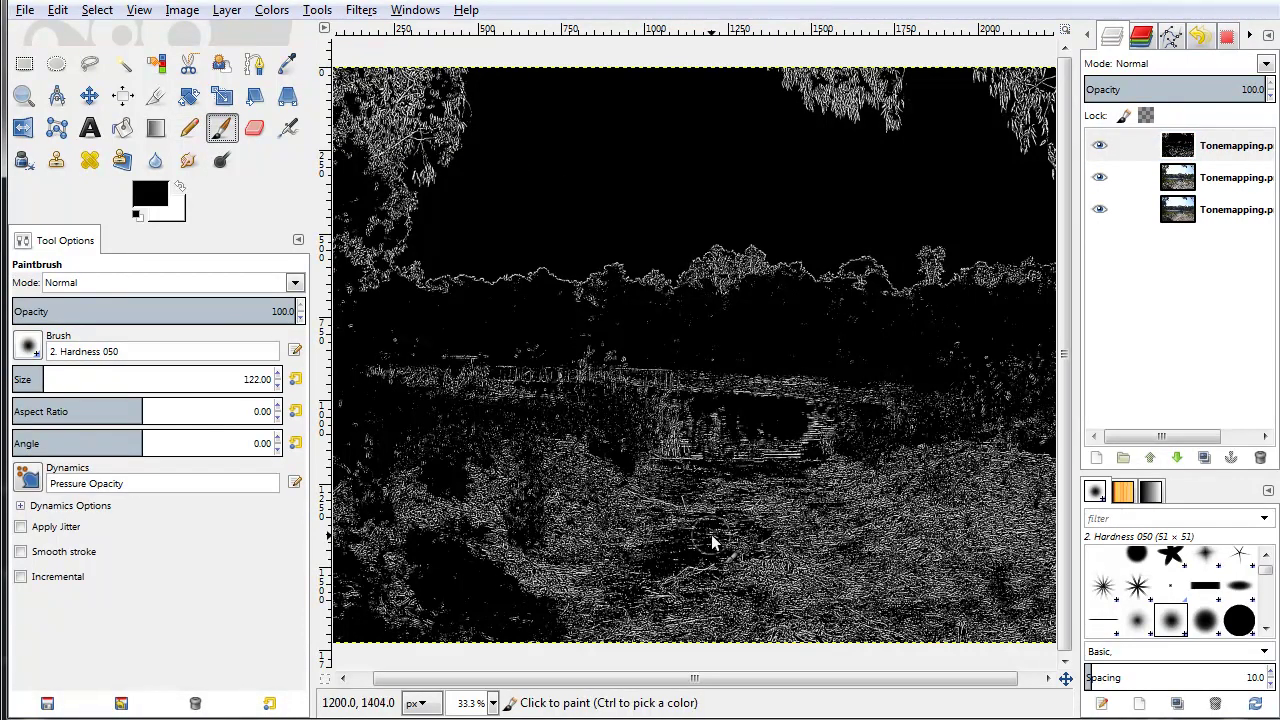
pyautogui.press(']')
pyautogui.press(']')
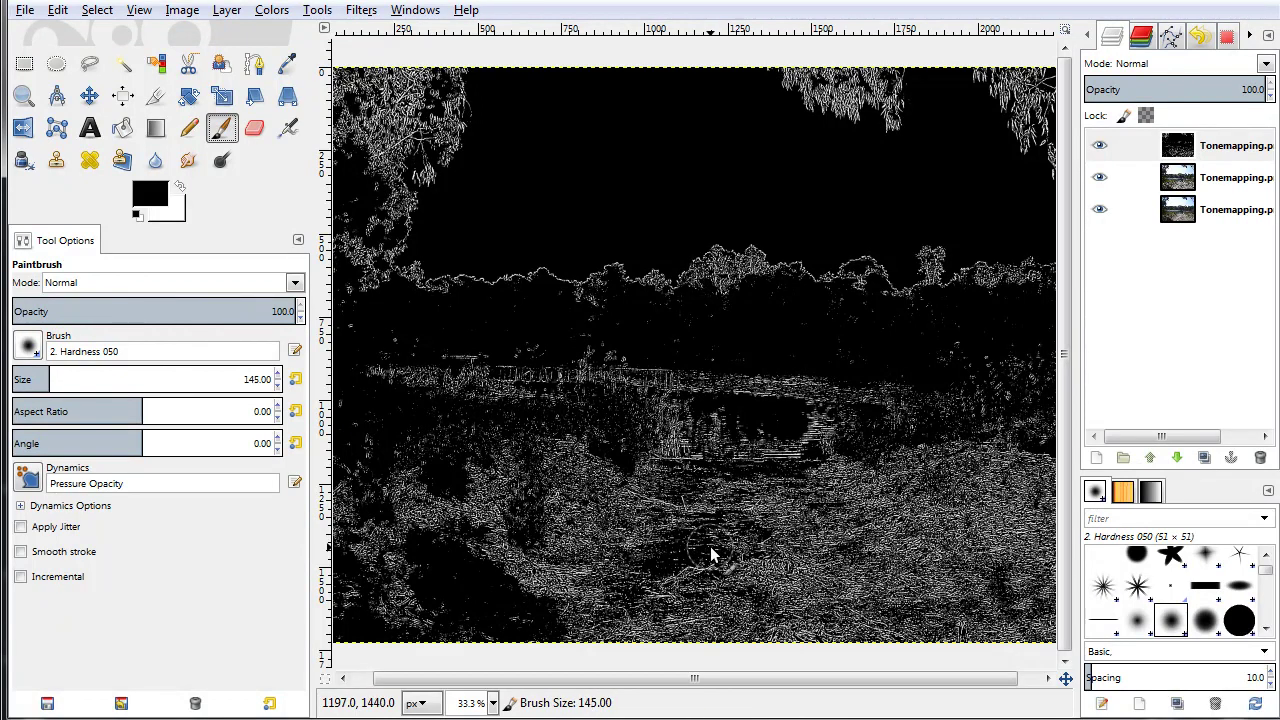
pyautogui.press(']')
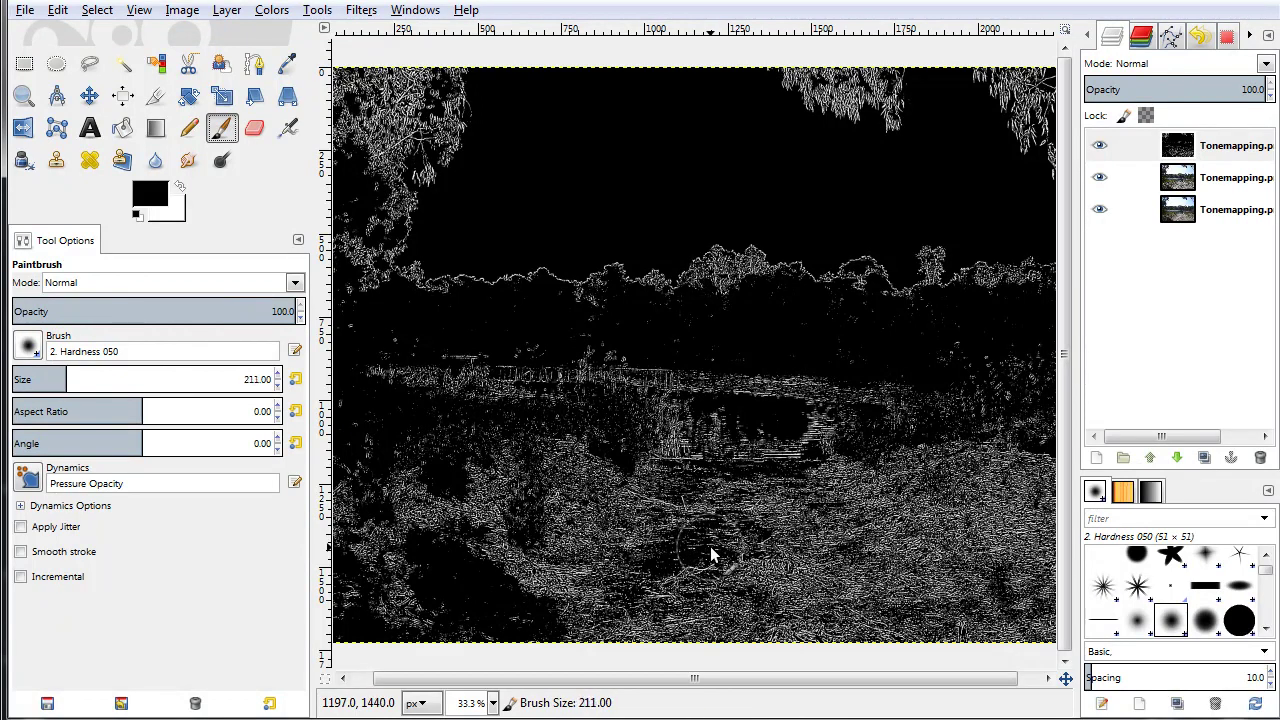
pyautogui.press(']')
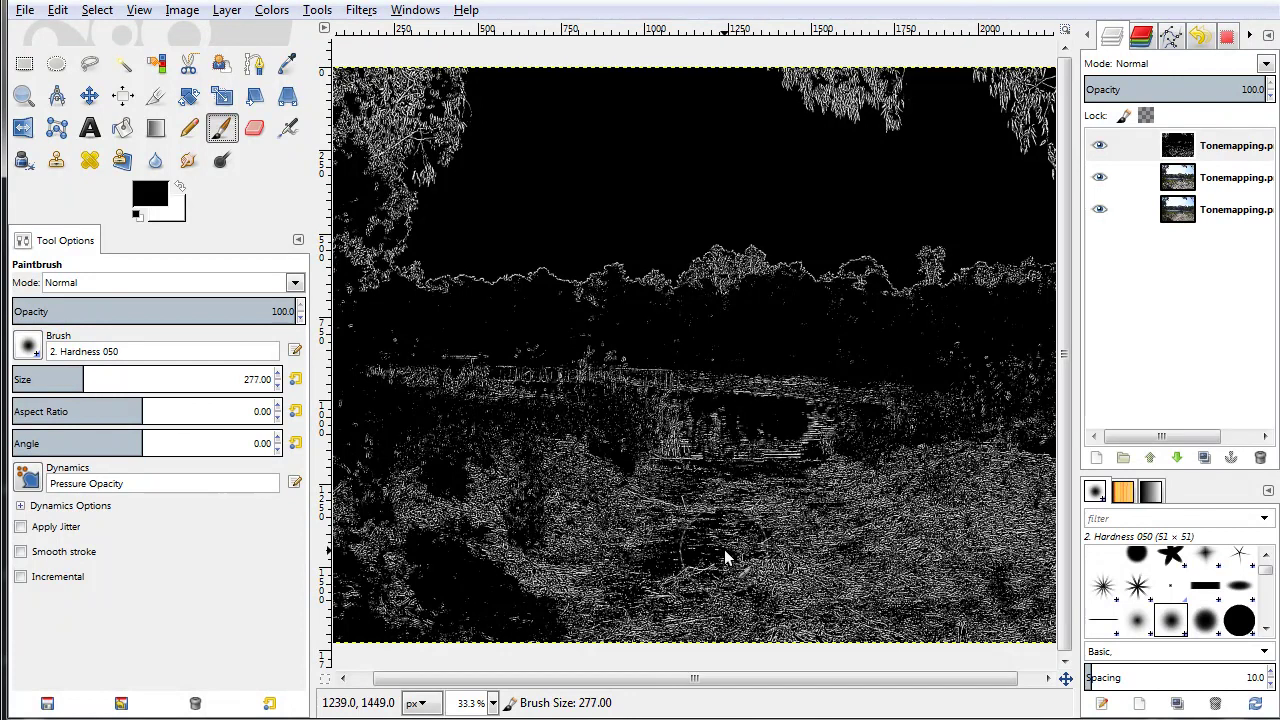
pyautogui.moveTo(760, 555)
pyautogui.mouseDown()
pyautogui.moveTo(679, 590)
pyautogui.moveTo(774, 580)
pyautogui.moveTo(635, 580)
pyautogui.mouseUp()
pyautogui.moveTo(713, 520)
pyautogui.mouseDown()
pyautogui.moveTo(674, 539)
pyautogui.moveTo(578, 562)
pyautogui.moveTo(570, 547)
pyautogui.moveTo(614, 559)
pyautogui.moveTo(741, 539)
pyautogui.moveTo(708, 519)
pyautogui.moveTo(854, 526)
pyautogui.moveTo(980, 499)
pyautogui.moveTo(1026, 550)
pyautogui.moveTo(897, 608)
pyautogui.moveTo(914, 635)
pyautogui.moveTo(1024, 629)
pyautogui.moveTo(964, 620)
pyautogui.moveTo(942, 575)
pyautogui.moveTo(843, 575)
pyautogui.moveTo(730, 633)
pyautogui.moveTo(609, 602)
pyautogui.moveTo(544, 546)
pyautogui.moveTo(558, 525)
pyautogui.moveTo(767, 611)
pyautogui.moveTo(818, 612)
pyautogui.moveTo(942, 504)
pyautogui.moveTo(998, 496)
pyautogui.moveTo(938, 484)
pyautogui.moveTo(1019, 499)
pyautogui.moveTo(707, 537)
pyautogui.moveTo(502, 521)
pyautogui.moveTo(569, 484)
pyautogui.moveTo(621, 542)
pyautogui.moveTo(539, 556)
pyautogui.moveTo(618, 610)
pyautogui.moveTo(709, 599)
pyautogui.moveTo(537, 603)
pyautogui.moveTo(508, 593)
pyautogui.moveTo(486, 560)
pyautogui.mouseUp()
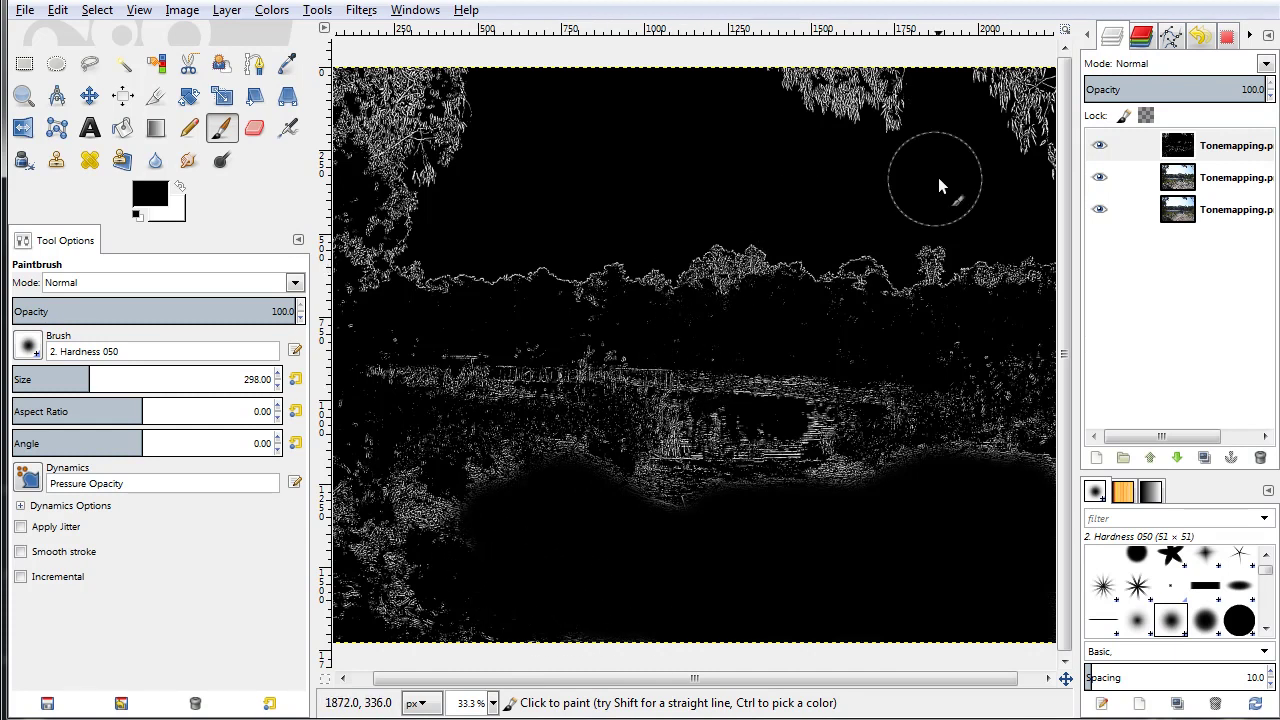
pyautogui.click(1140, 152)
pyautogui.rightClick(614, 289)
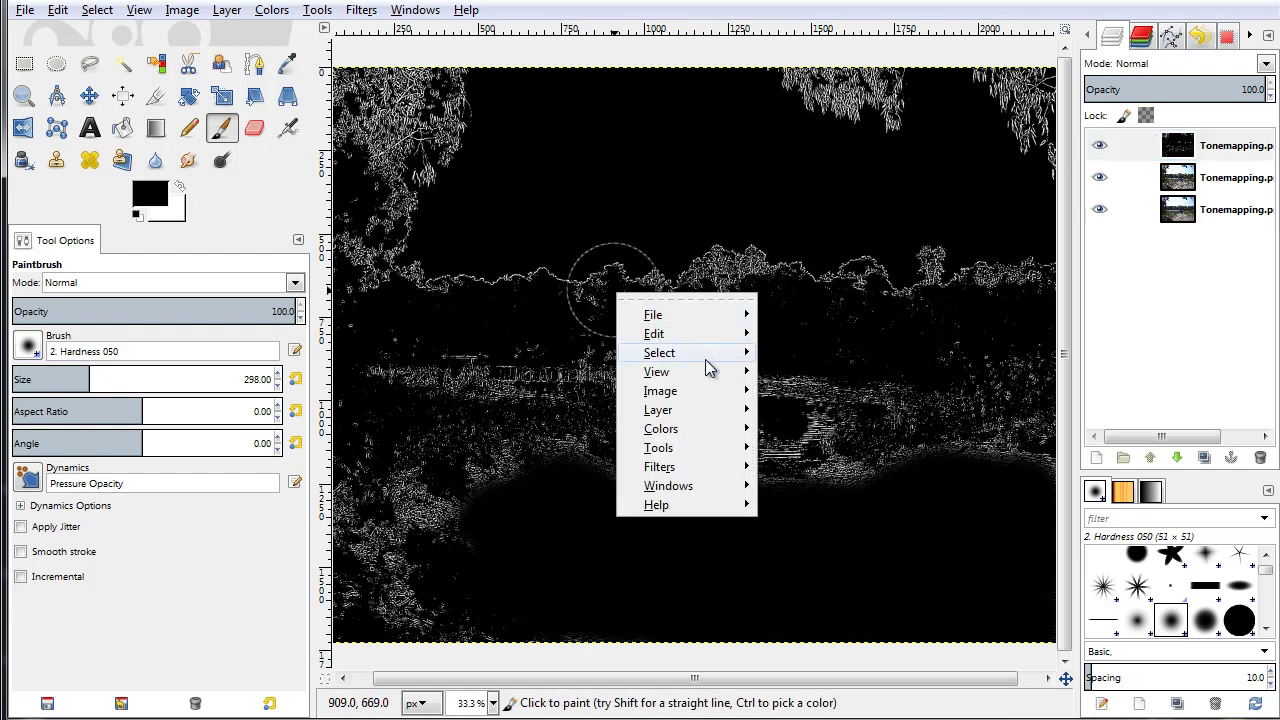
pyautogui.click(710, 190)
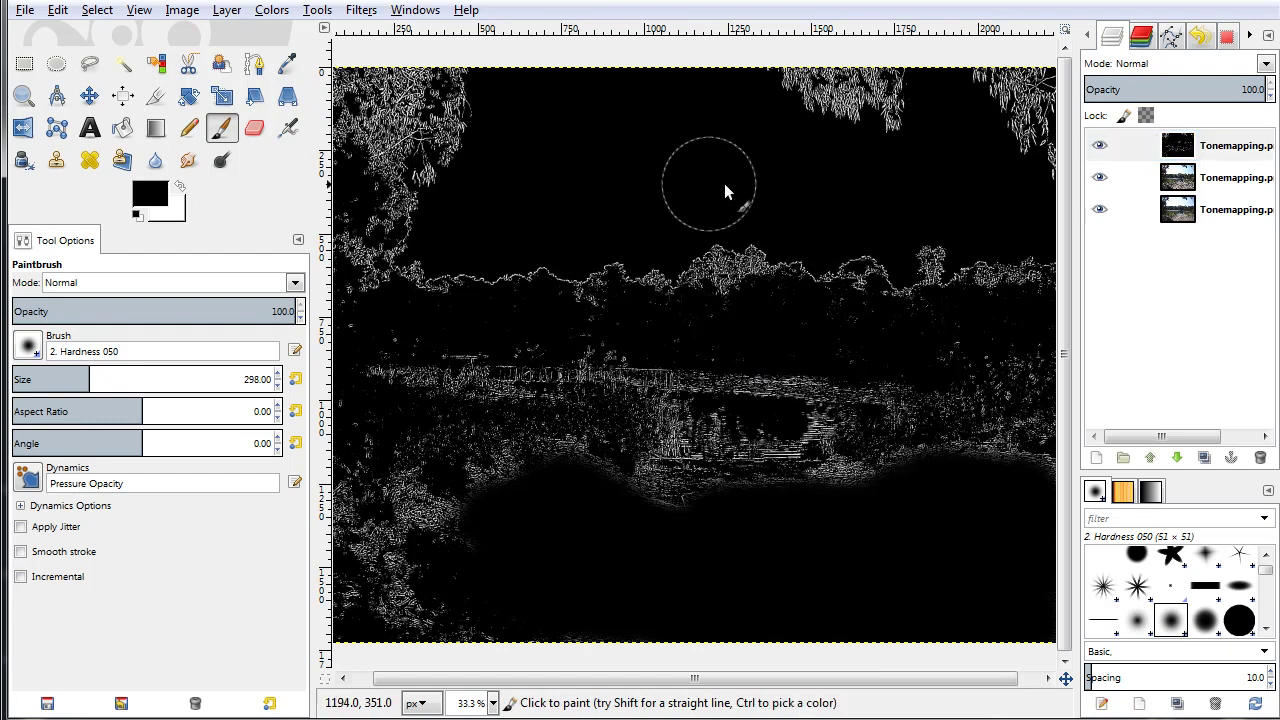
pyautogui.rightClick(762, 158)
pyautogui.moveTo(840, 299)
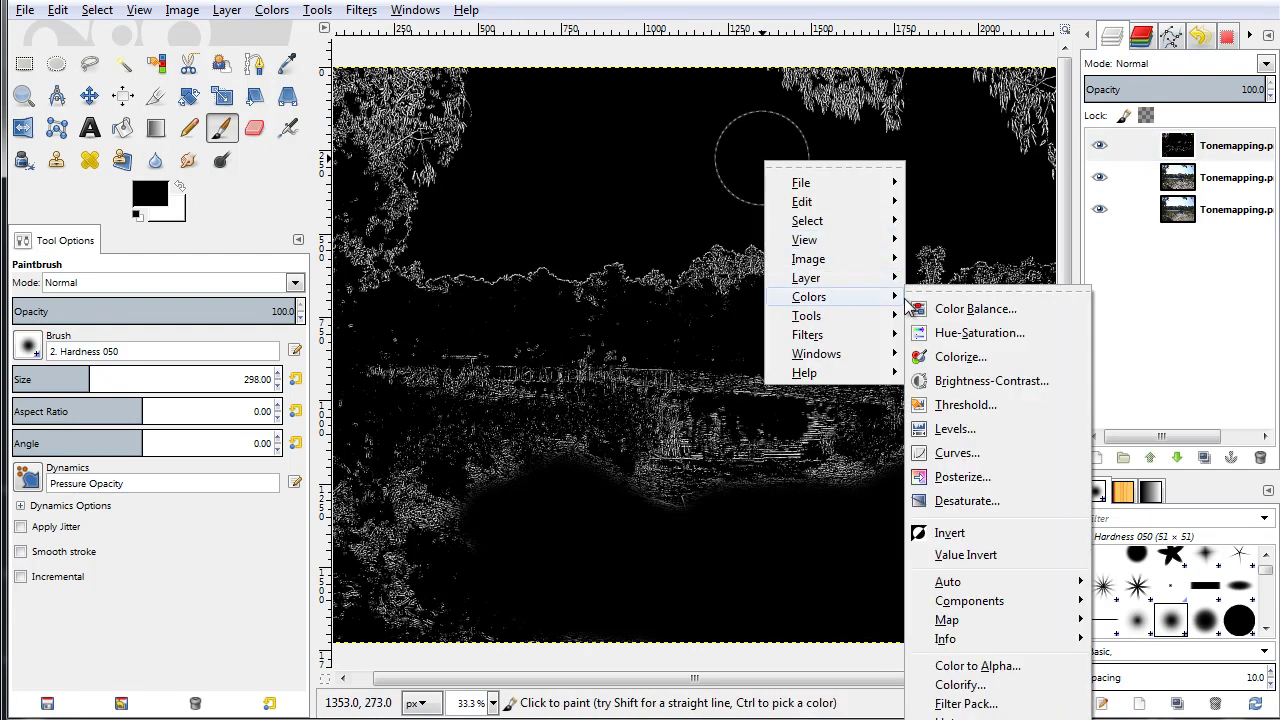
pyautogui.click(985, 430)
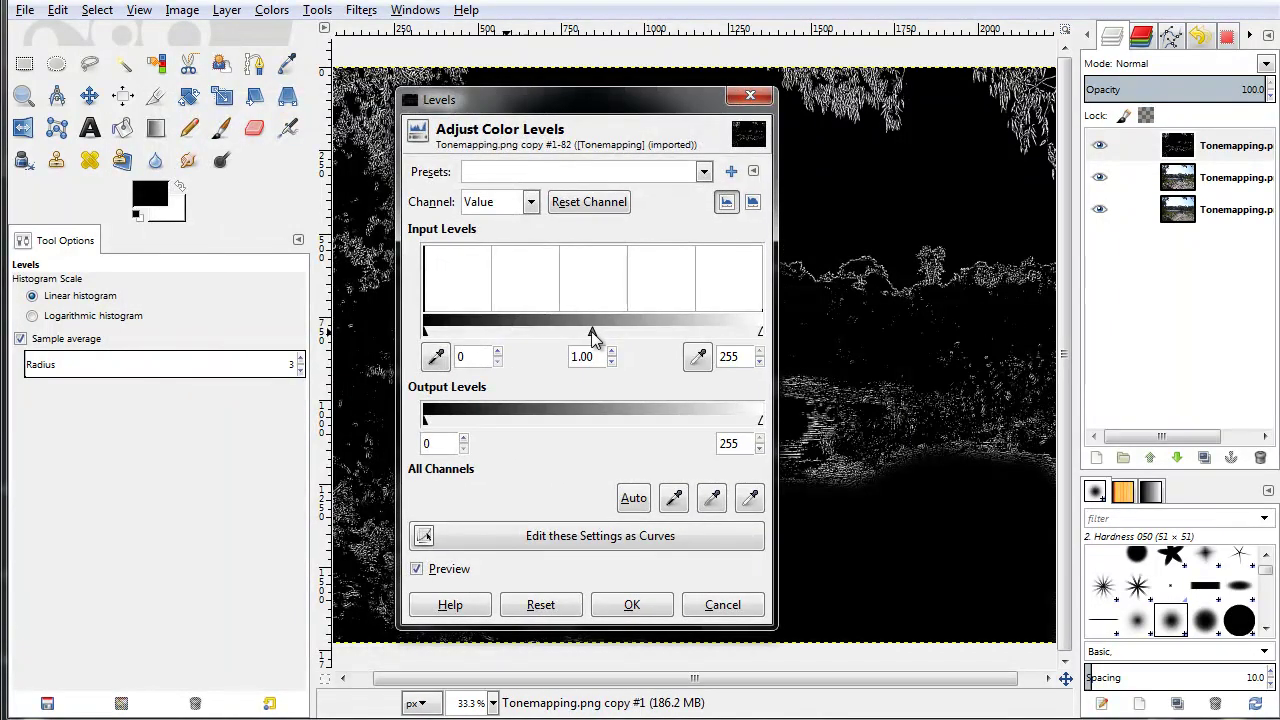
pyautogui.moveTo(593, 338); pyautogui.dragTo(642, 338)
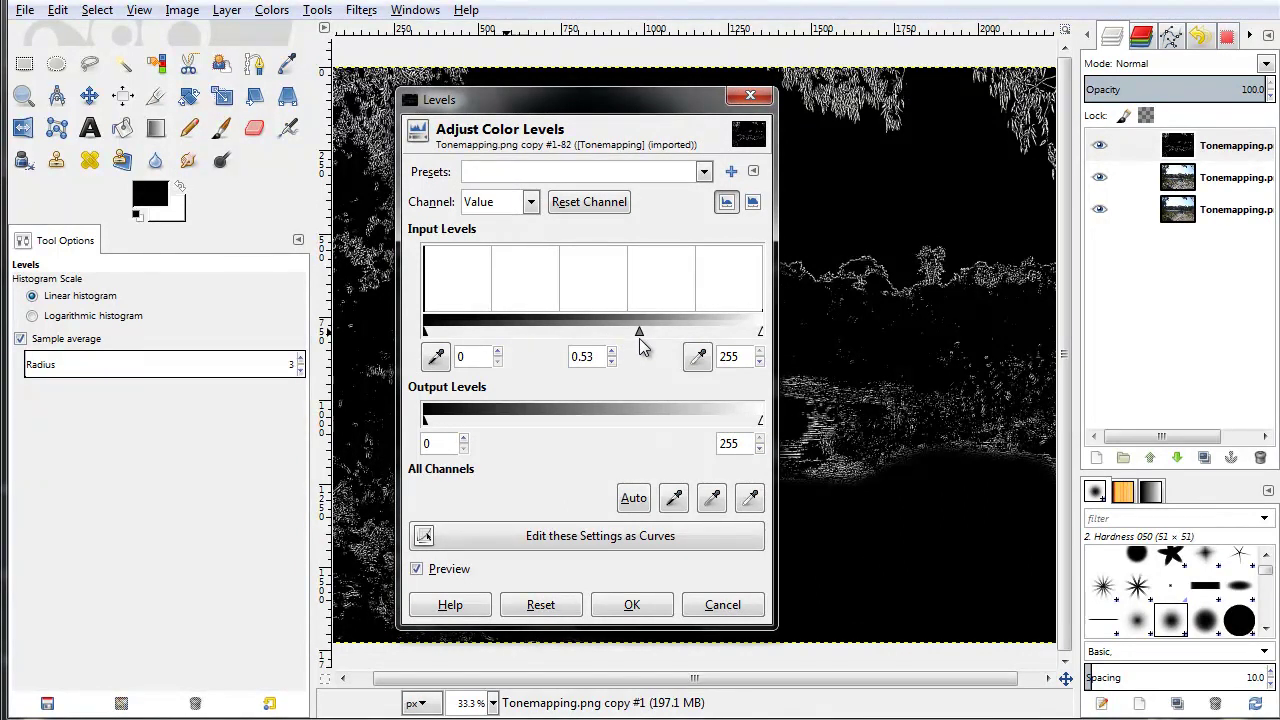
pyautogui.moveTo(762, 340)
pyautogui.mouseDown()
pyautogui.moveTo(545, 350)
pyautogui.moveTo(471, 334)
pyautogui.mouseUp()
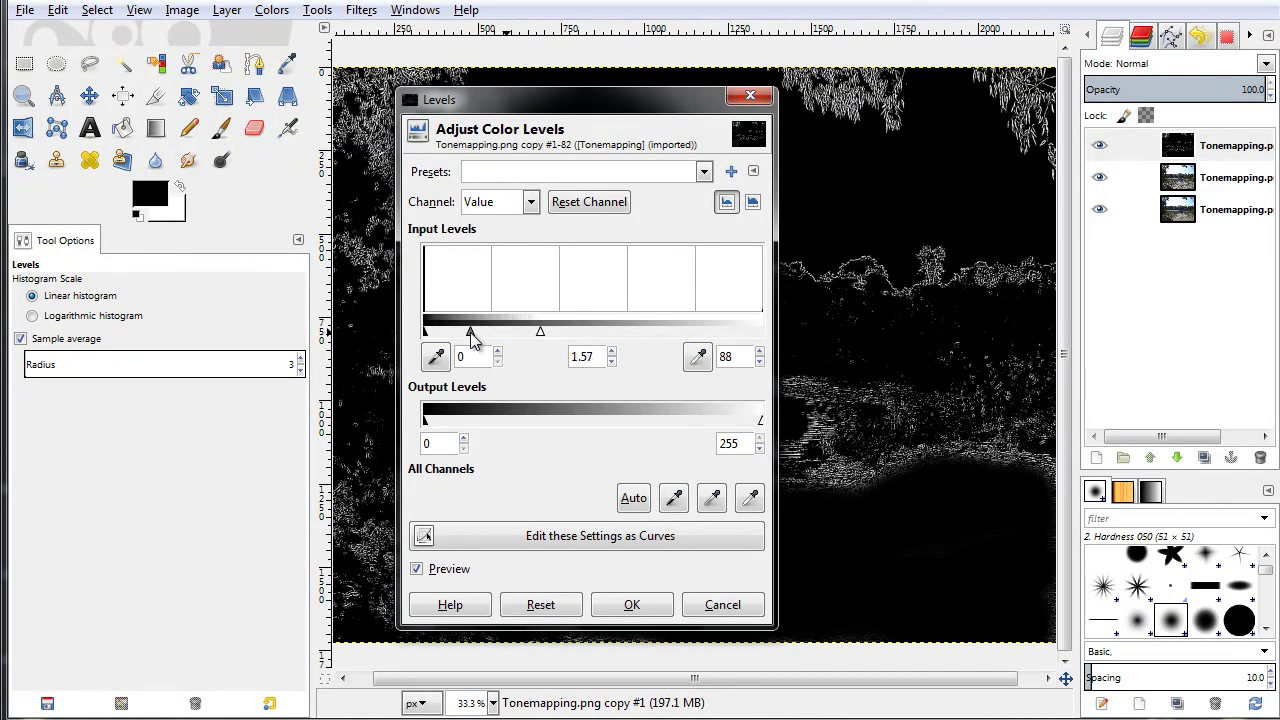
pyautogui.click(742, 610)
# Apply Brightness-Contrast to the top edge layer with brightness 32 and contrast 31.
pyautogui.rightClick(667, 280)
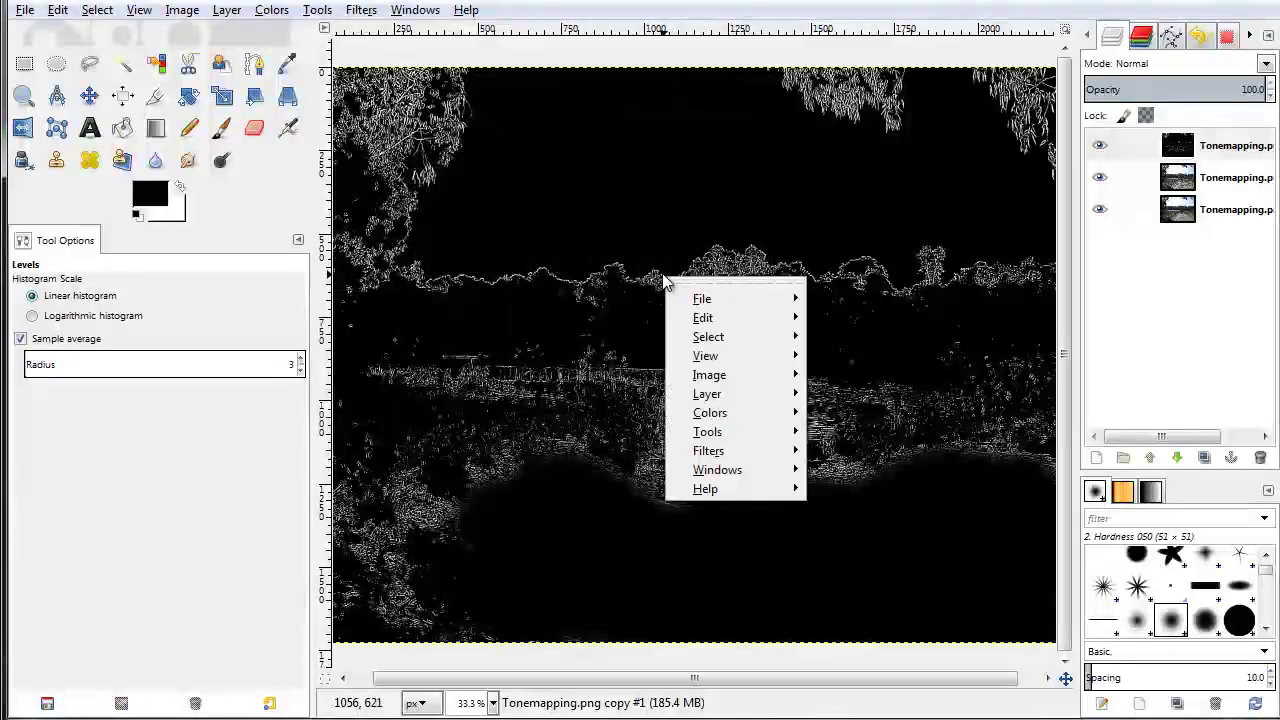
pyautogui.moveTo(767, 419)
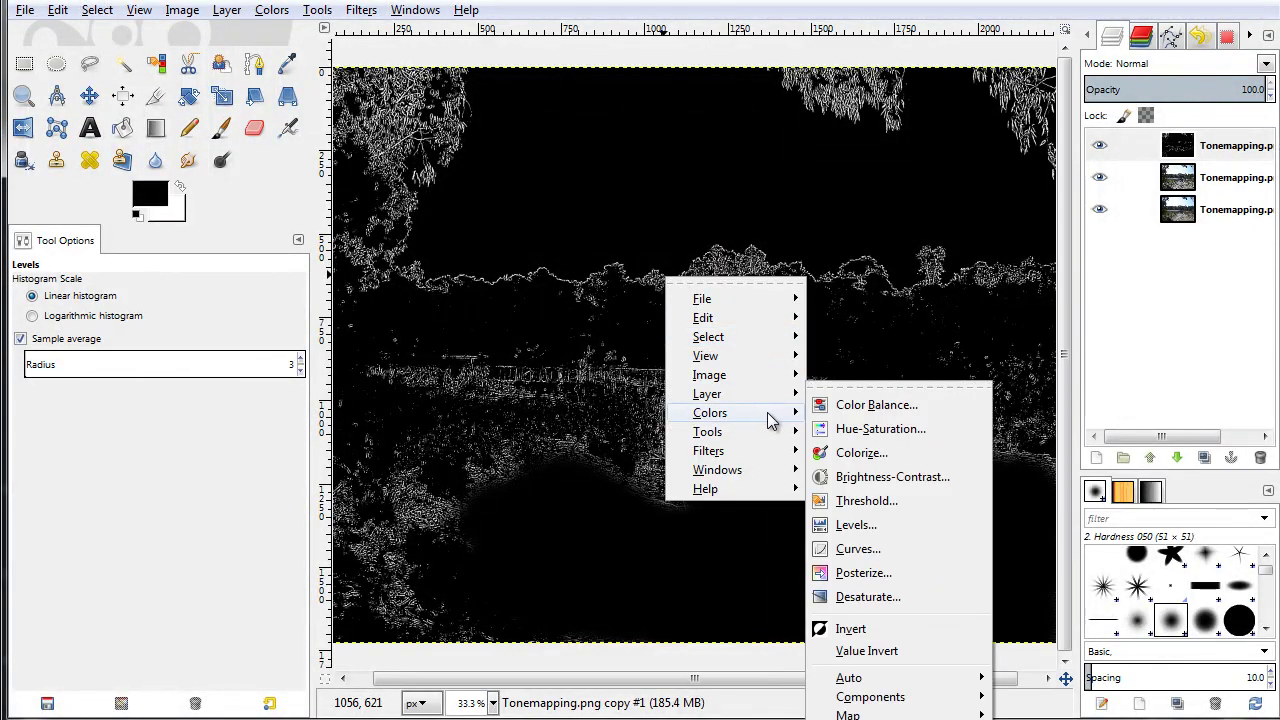
pyautogui.click(952, 476)
pyautogui.moveTo(612, 345); pyautogui.dragTo(642, 373)
pyautogui.click(637, 344)
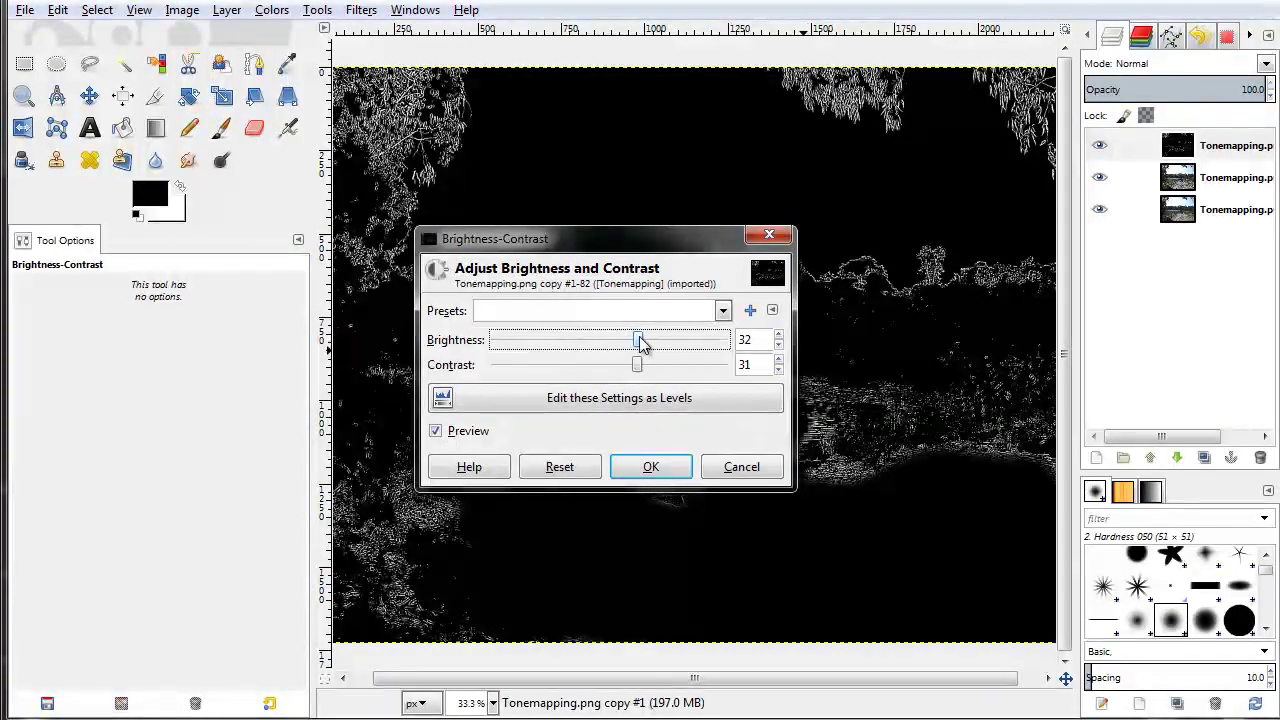
pyautogui.click(684, 460)
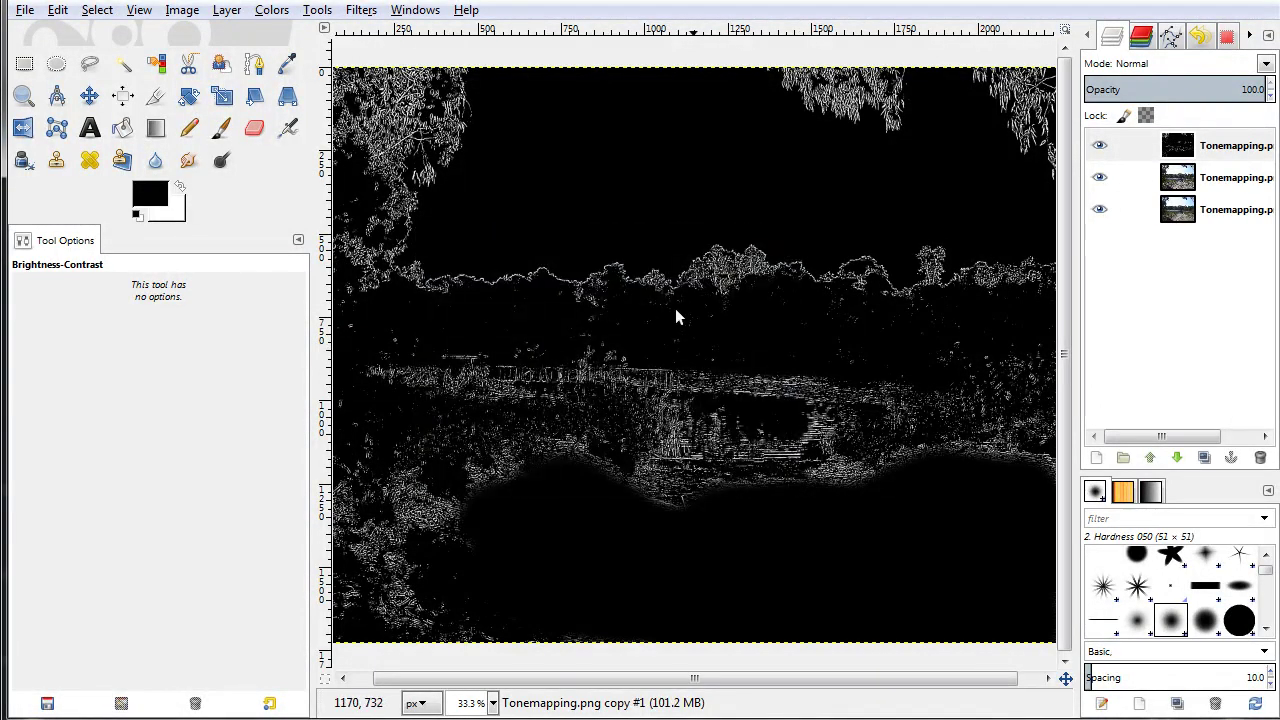
# Bring up the available filters for the top black-and-white edge layer.
pyautogui.rightClick(642, 217)
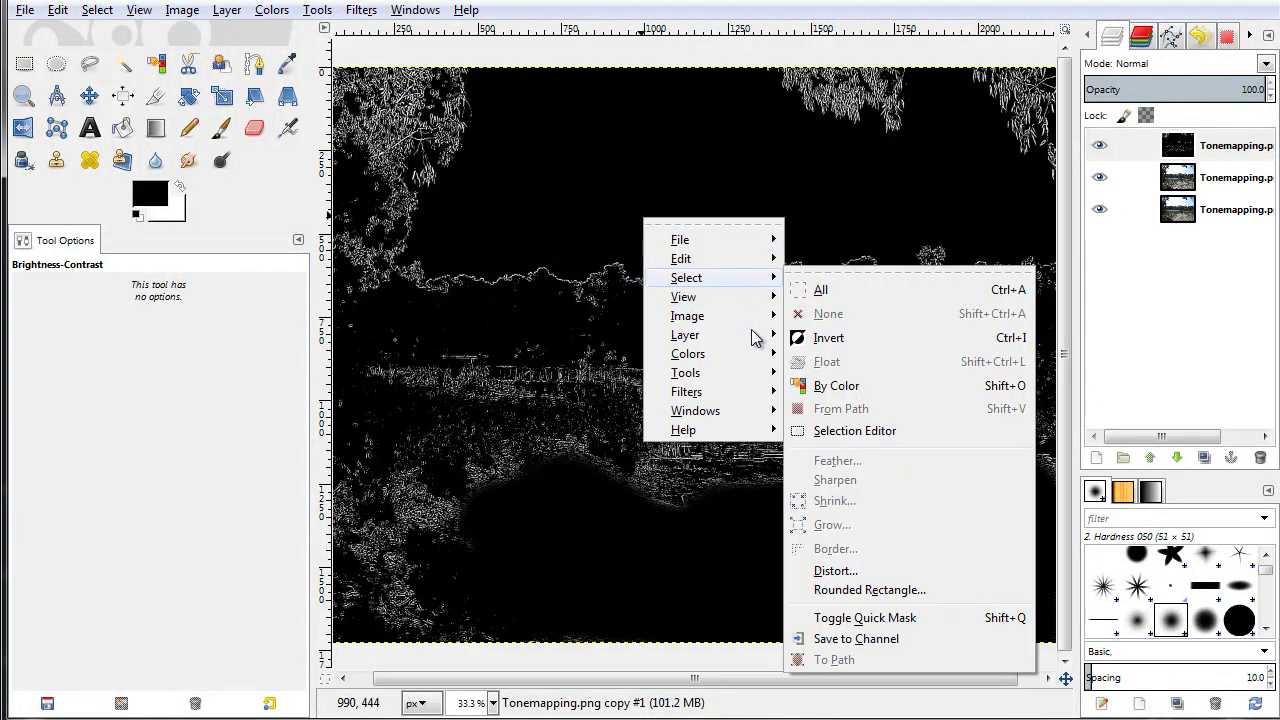
pyautogui.moveTo(760, 386)
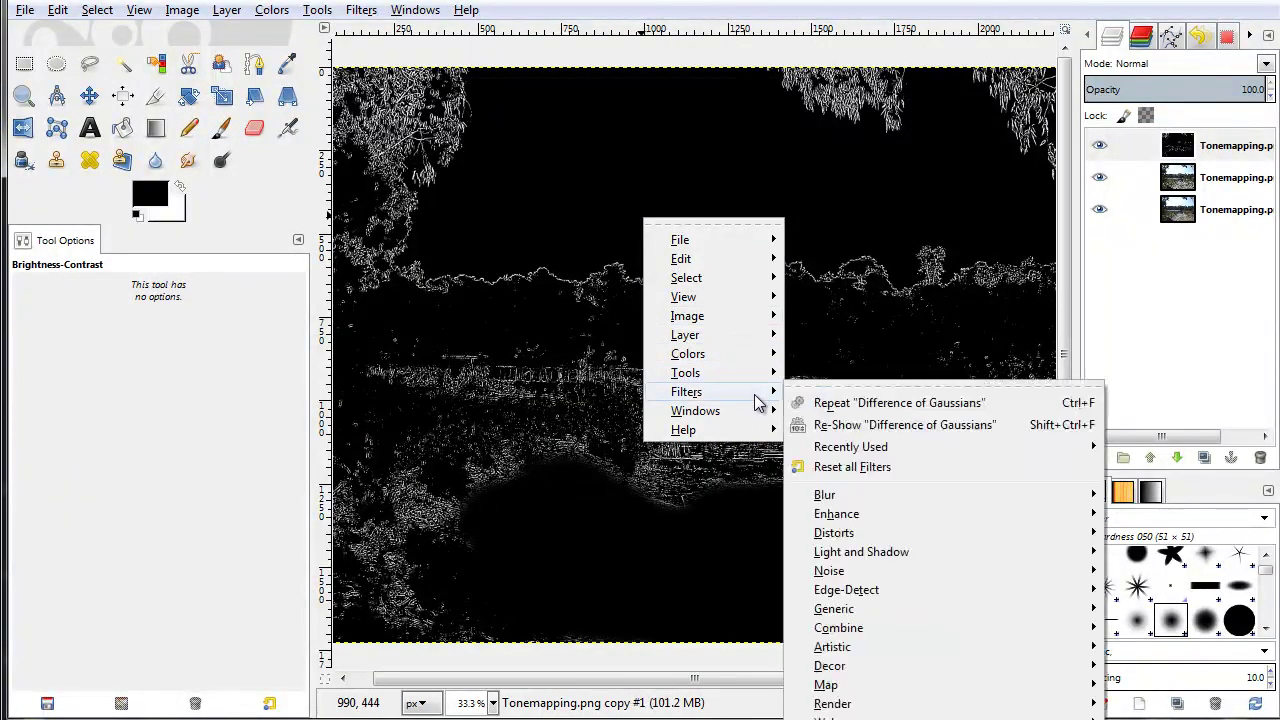